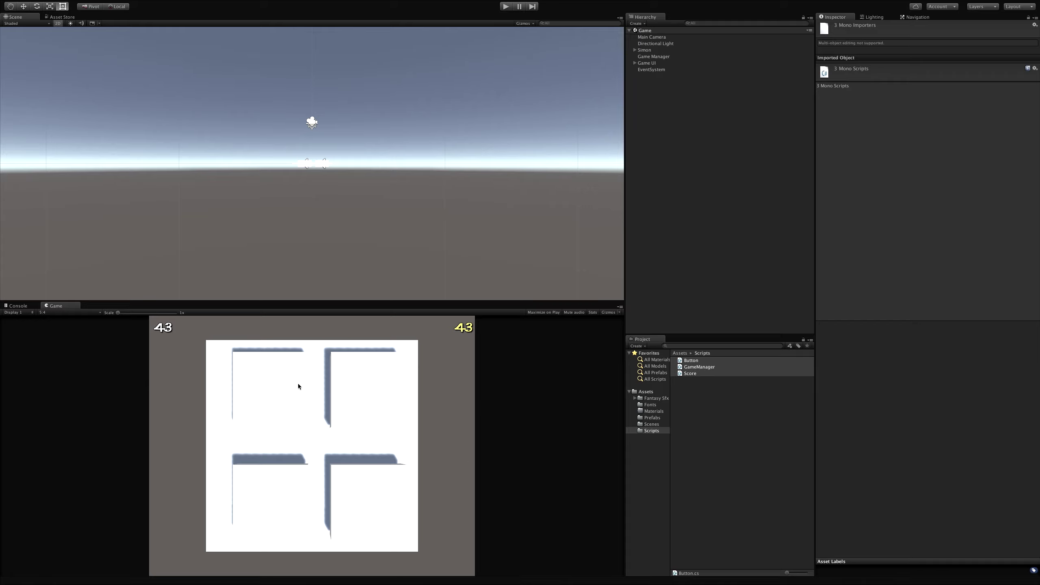
click(636, 63)
right_click(654, 64)
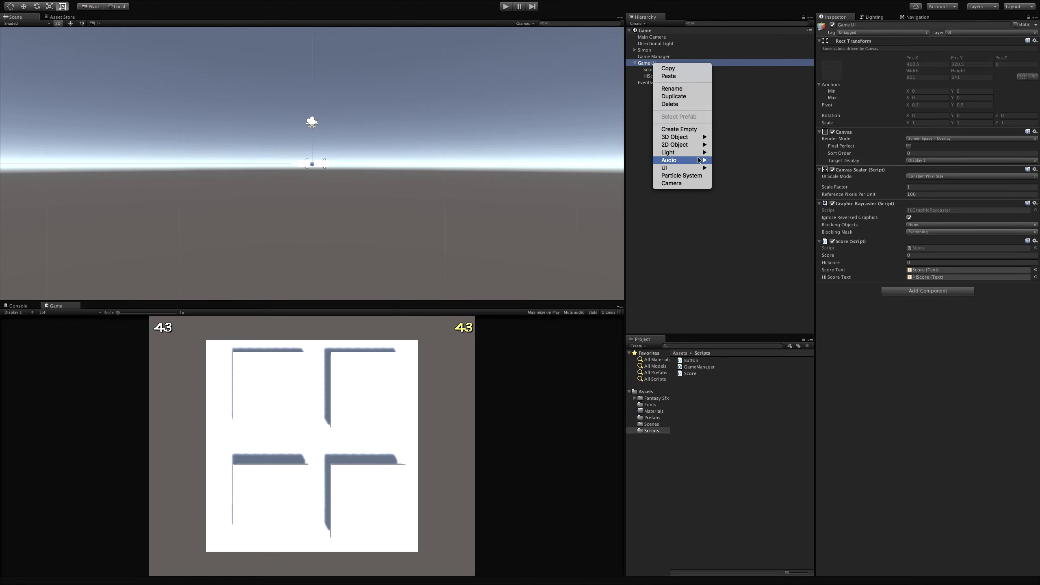
mouse_move(704, 168)
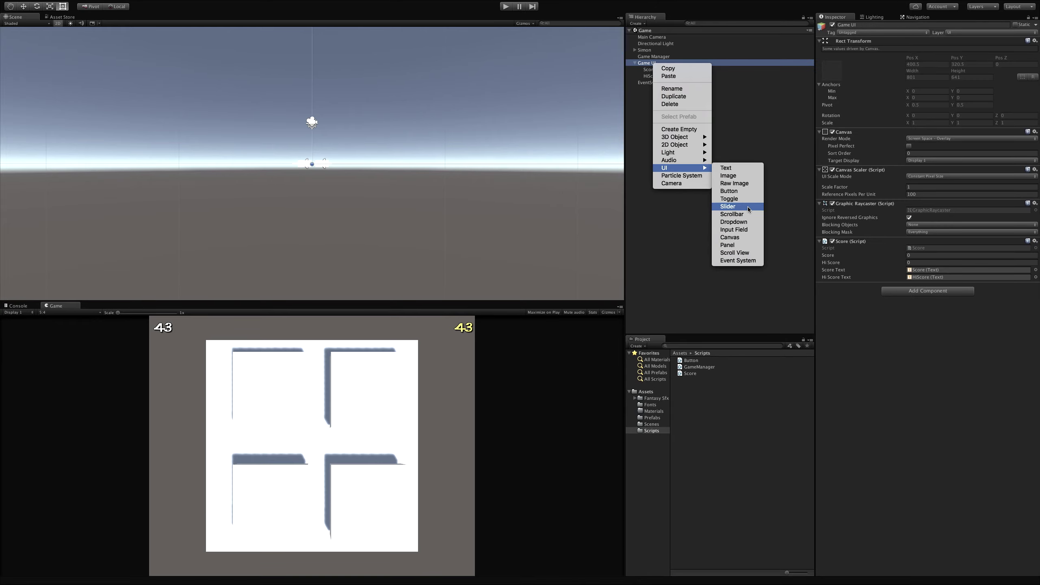
click(742, 237)
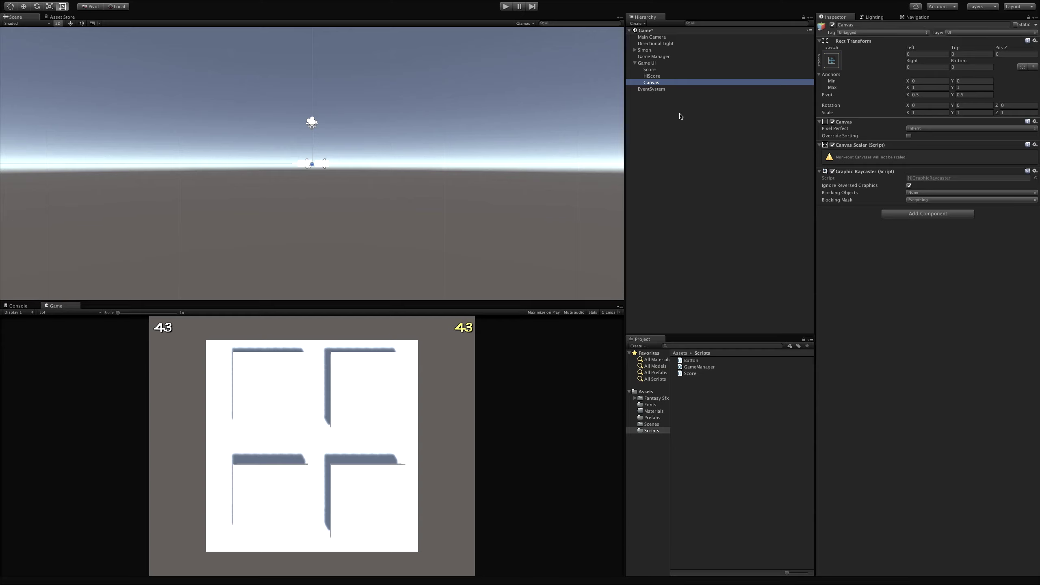
click(333, 68)
double_click(651, 83)
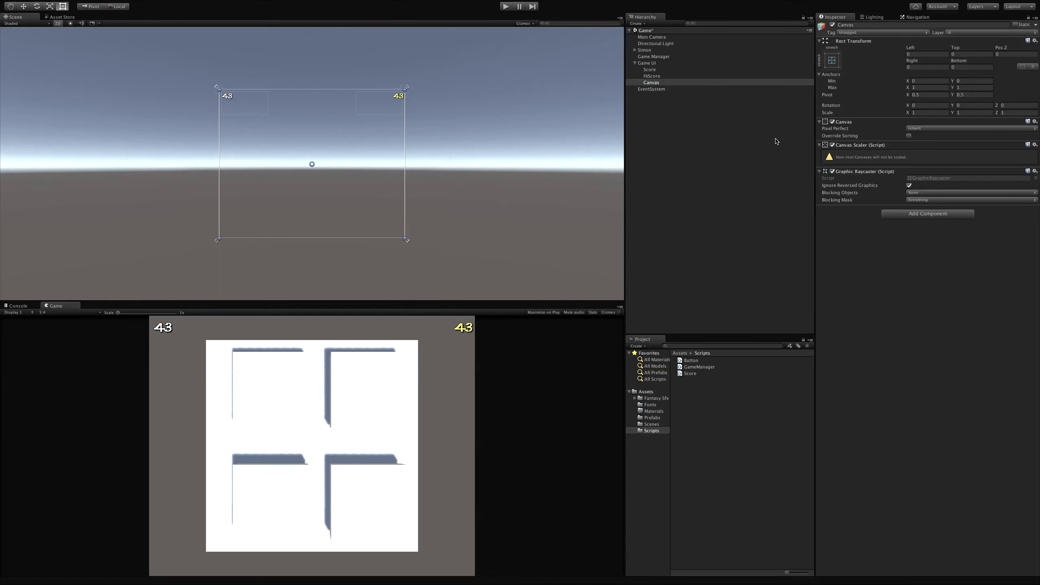
right_click(659, 82)
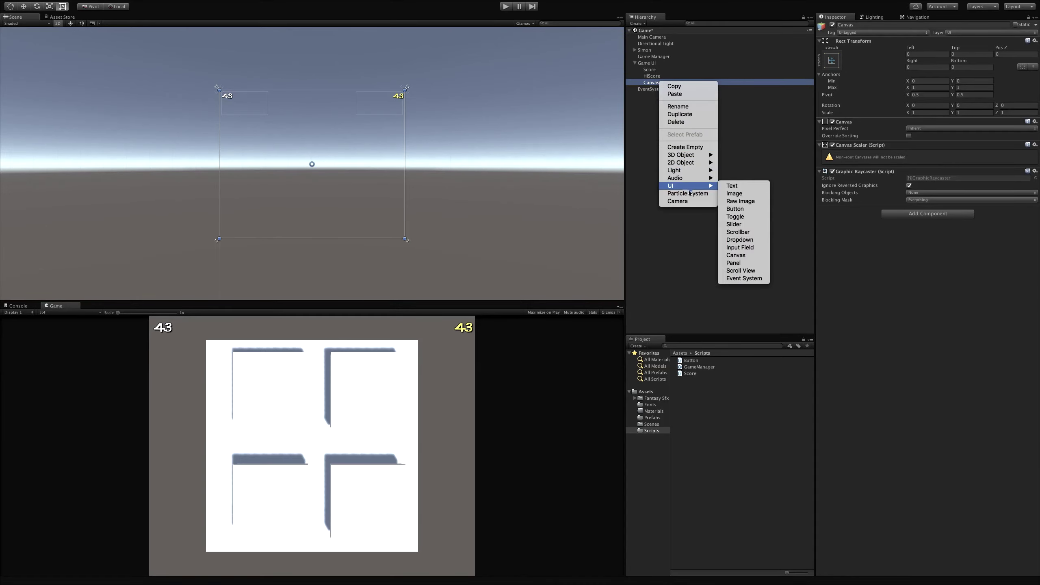
click(684, 122)
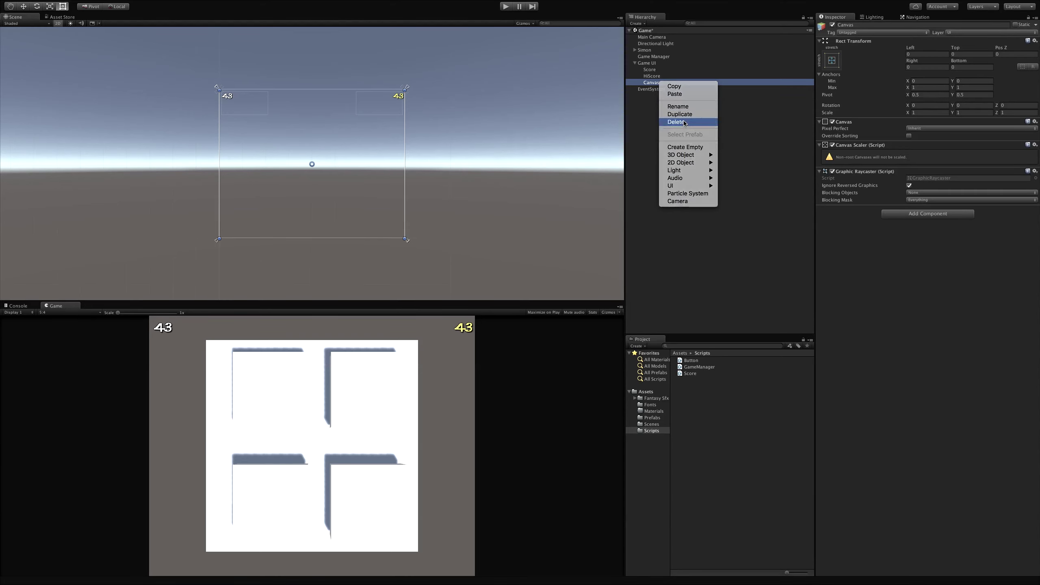
right_click(653, 64)
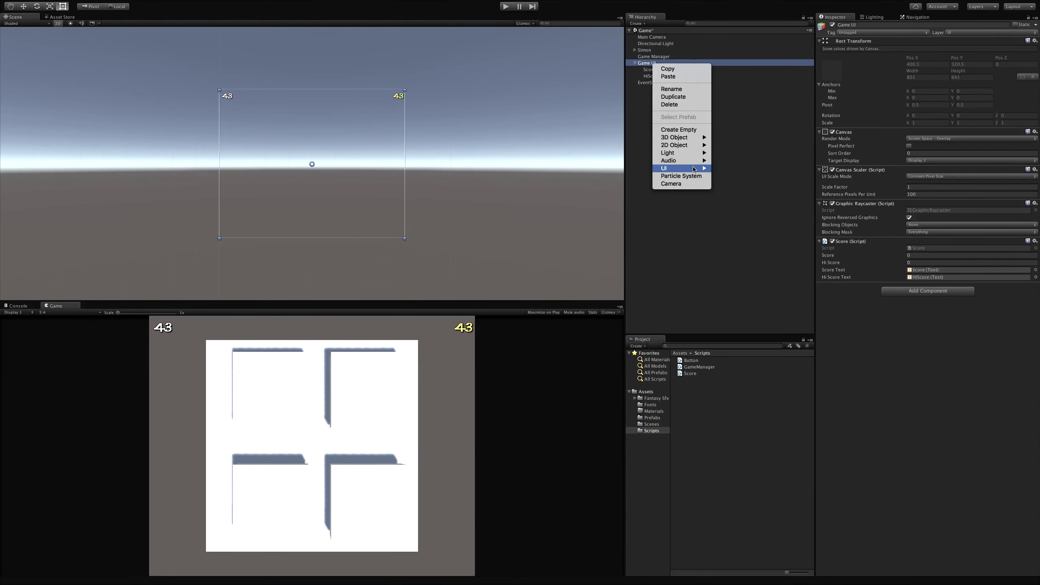
Add a Panel under Game UI and tint its Image colour red (D20707)
mouse_move(682, 168)
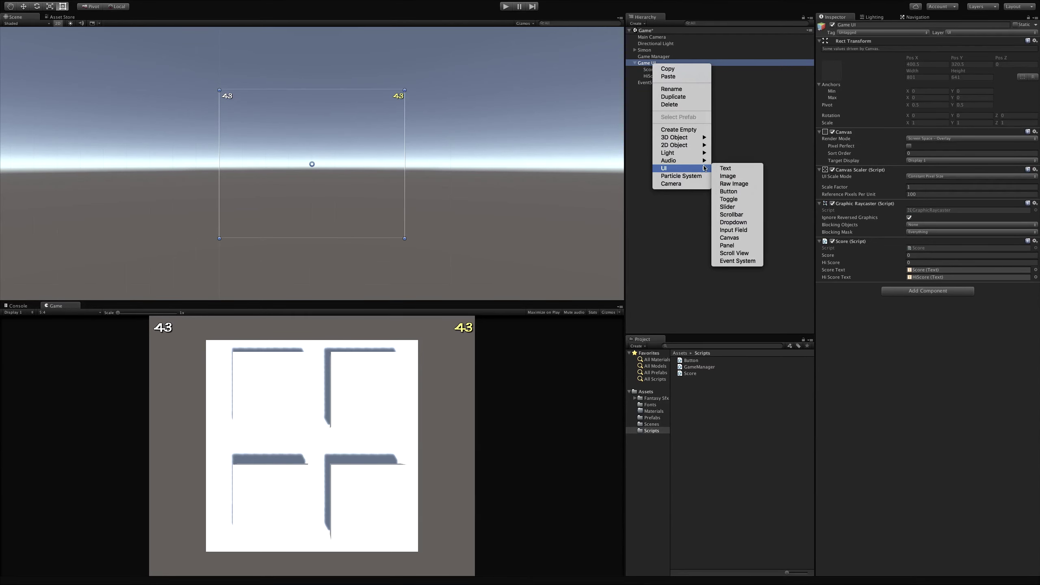
click(727, 246)
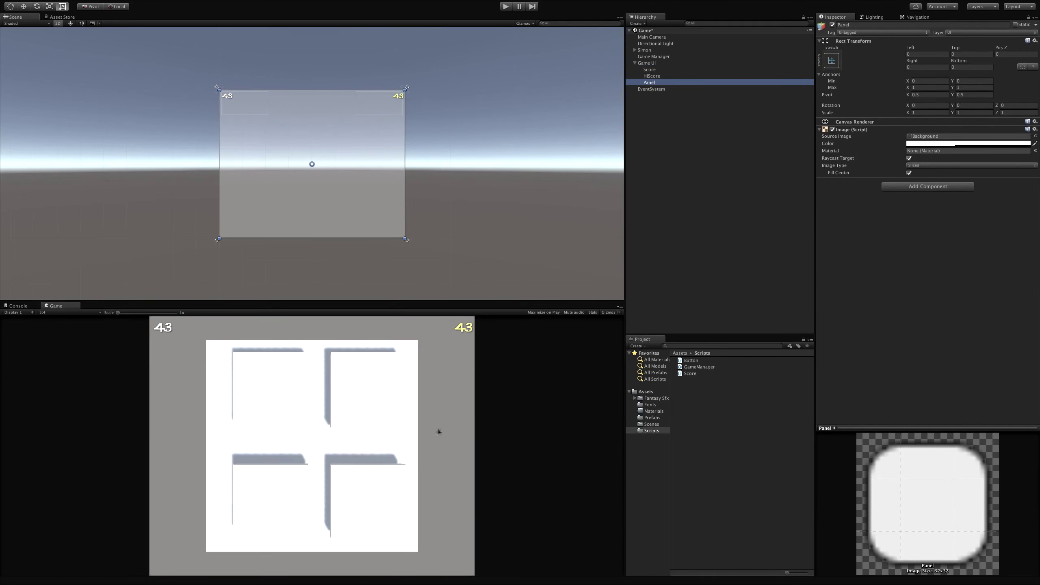
click(938, 144)
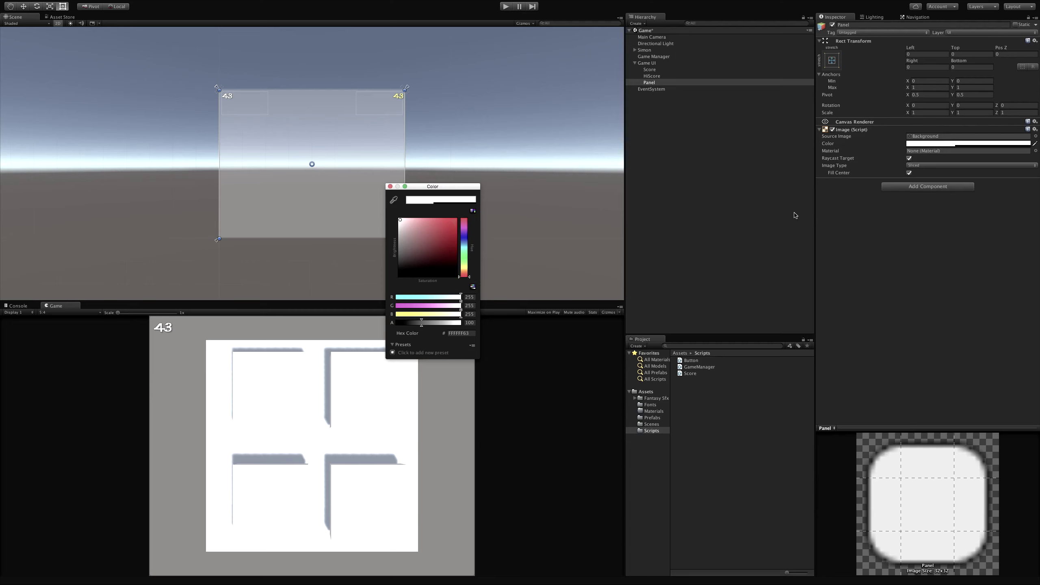
click(454, 232)
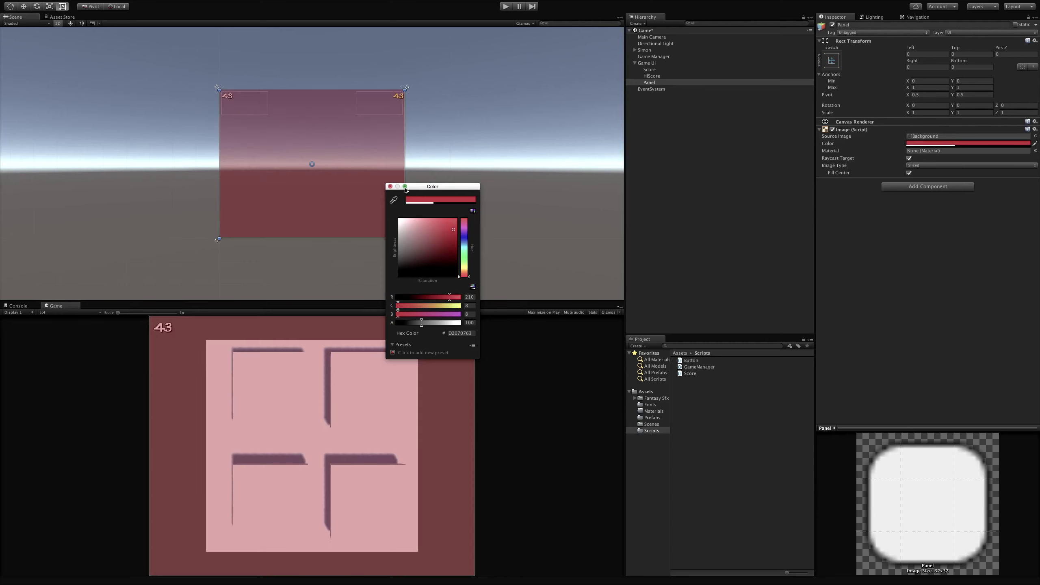
click(391, 187)
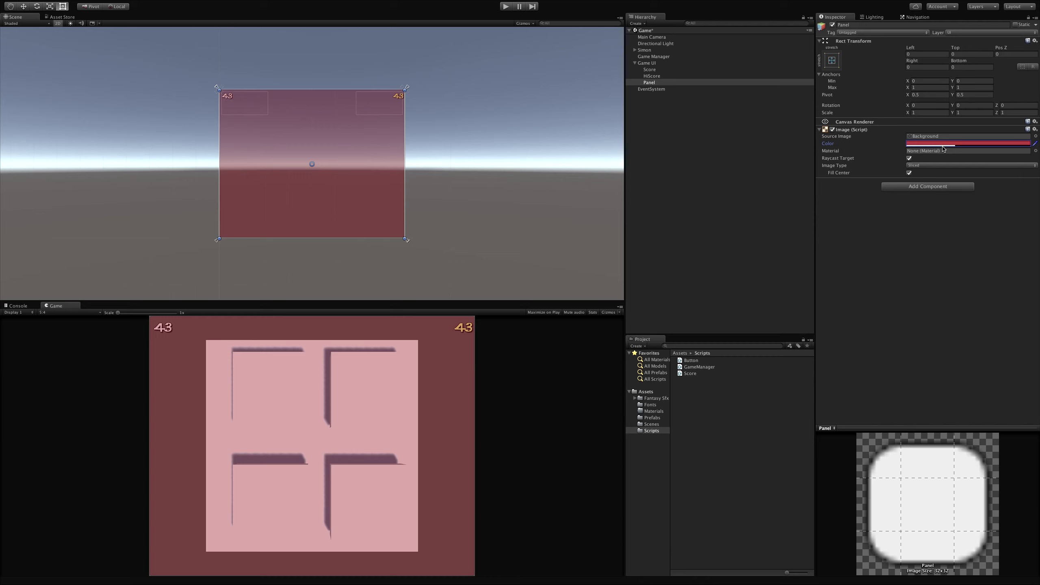
Anchor the Panel with the middle-centre Anchor Preset
click(831, 60)
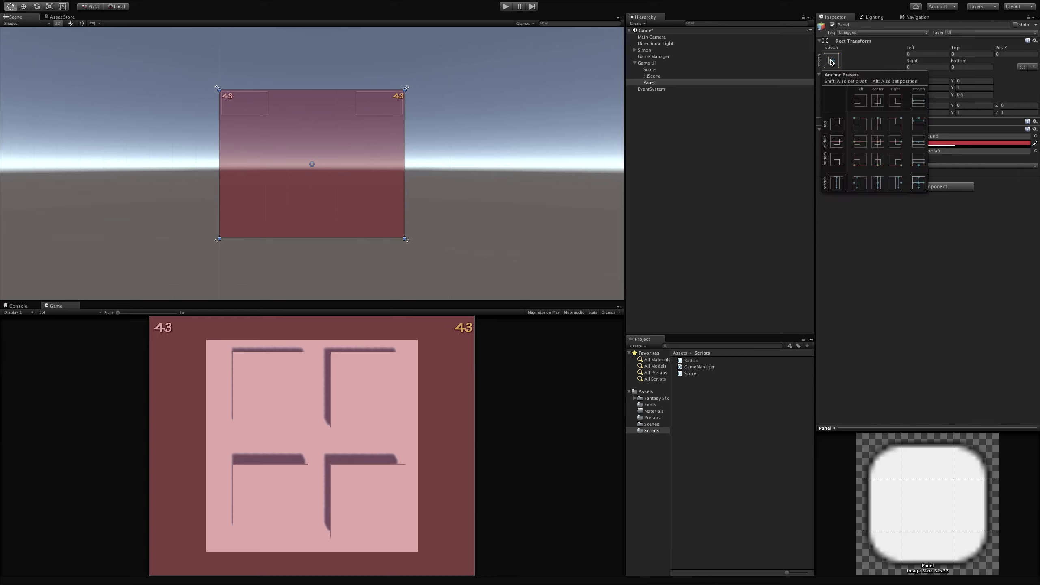
shift+click(878, 142)
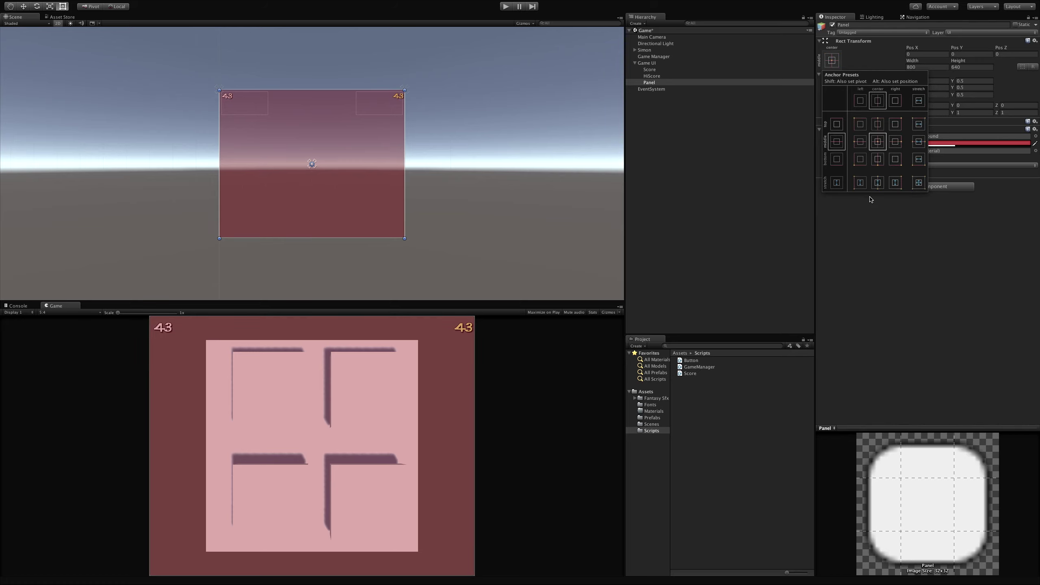
click(739, 226)
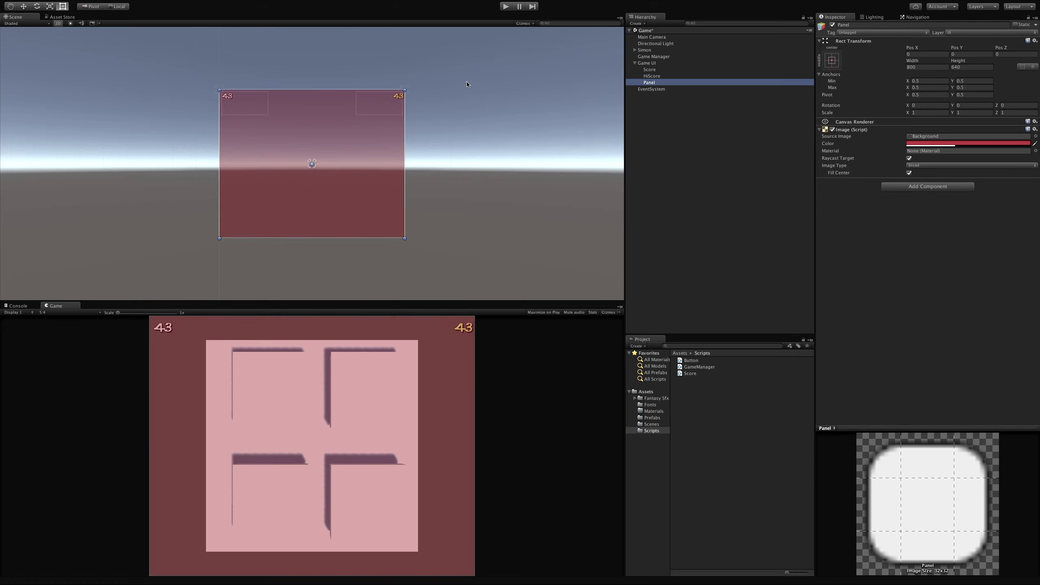
Shrink the red Panel by its corners, then set Rect Transform width 680 and height 540
mouse_move(404, 91)
mouse_down()
mouse_move(376, 113)
mouse_move(392, 102)
mouse_up()
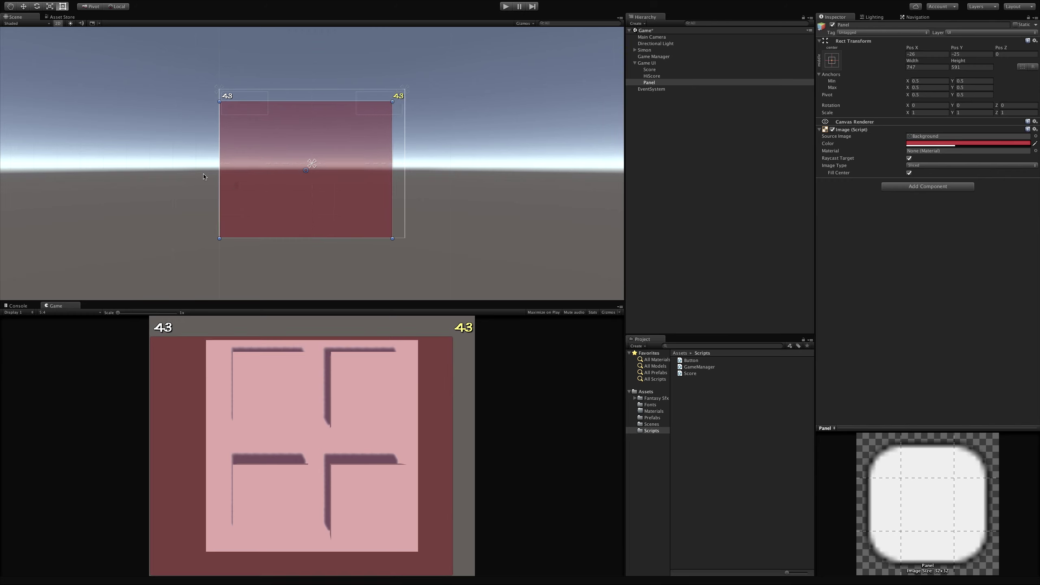
mouse_move(220, 236)
mouse_down()
mouse_move(235, 215)
mouse_move(233, 228)
mouse_up()
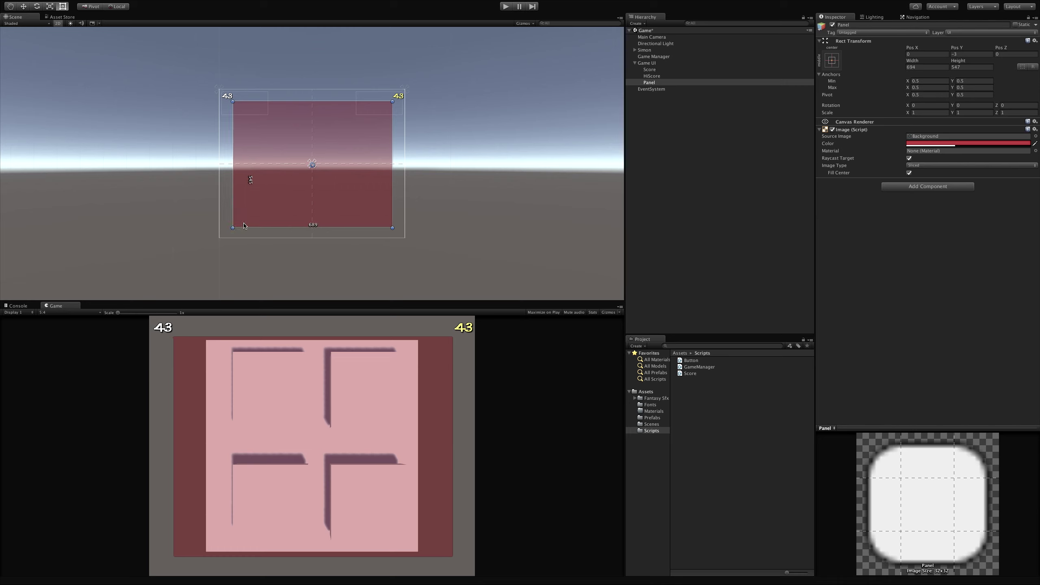
click(971, 67)
click(972, 66)
key(BackSpace)
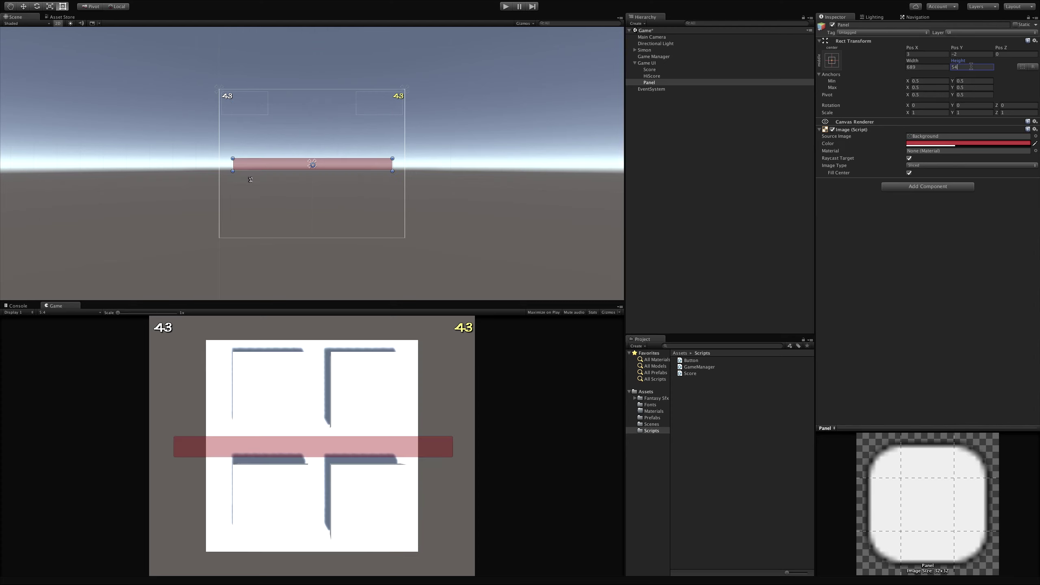
text(0)
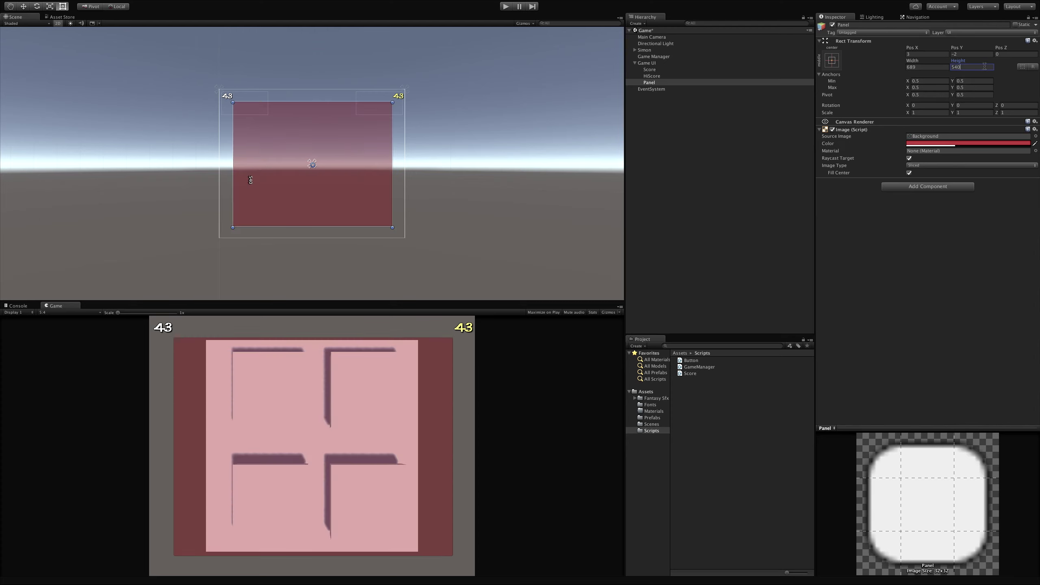
click(925, 68)
key(Right)
key(BackSpace)
text(0)
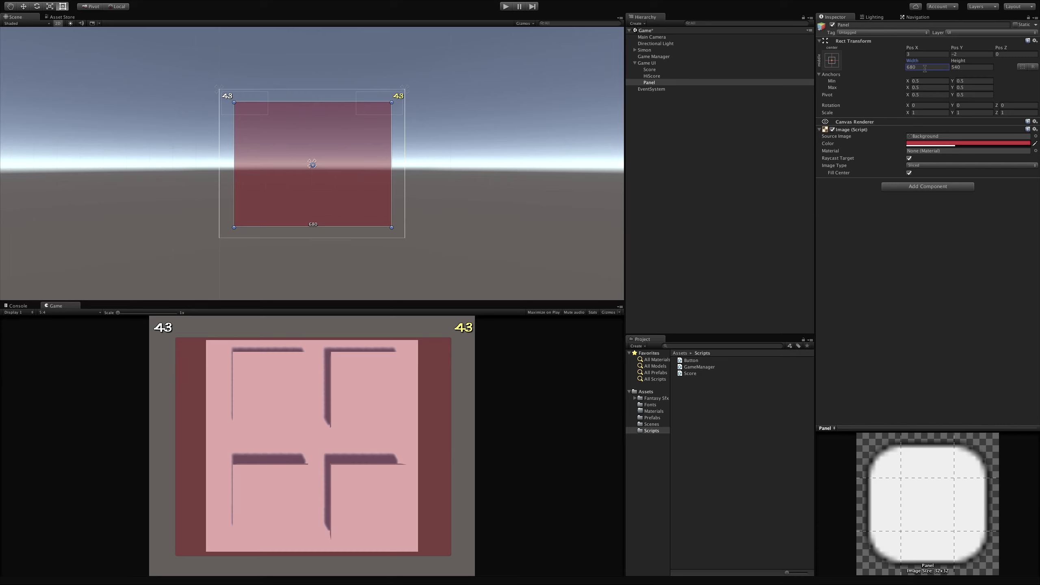
click(664, 88)
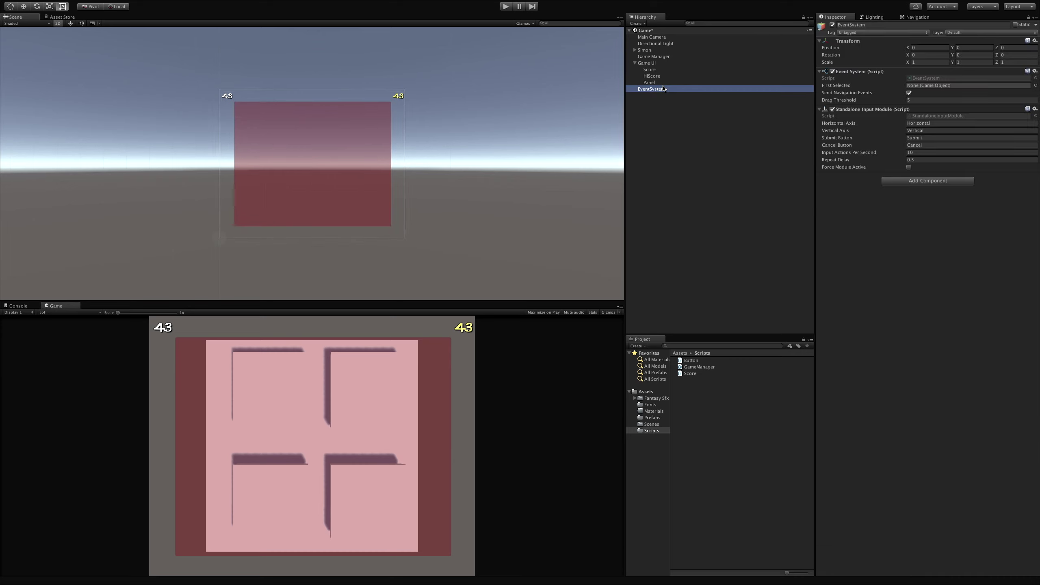
Raise the Panel colour's Alpha for a more opaque red
click(663, 83)
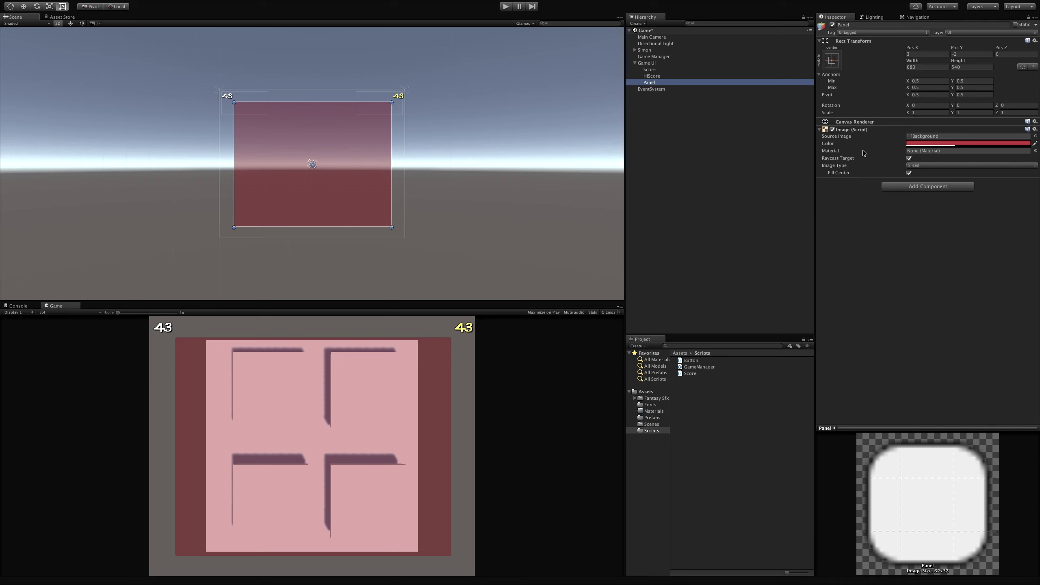
click(954, 144)
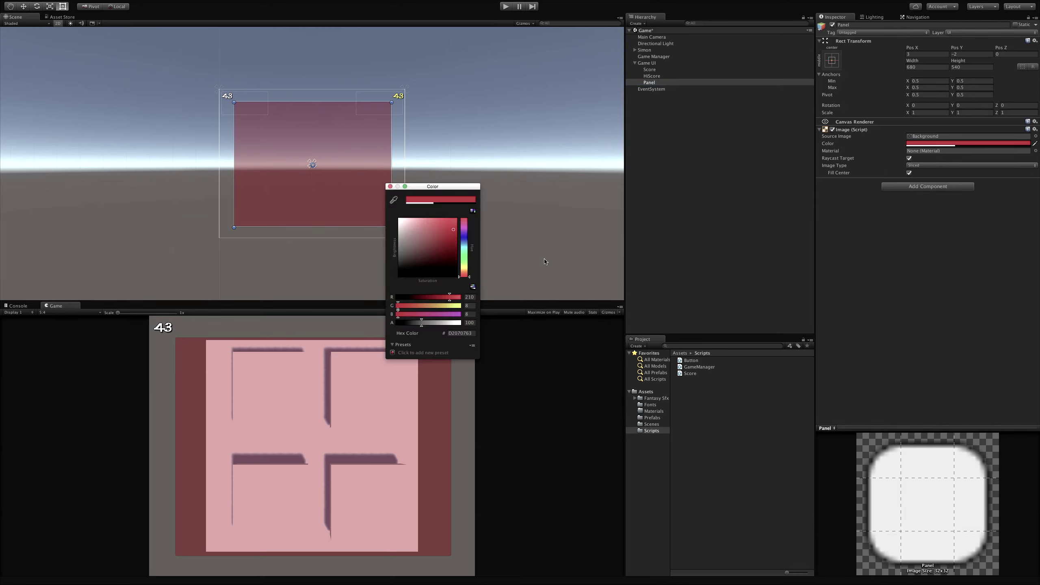
drag(422, 323, 449, 323)
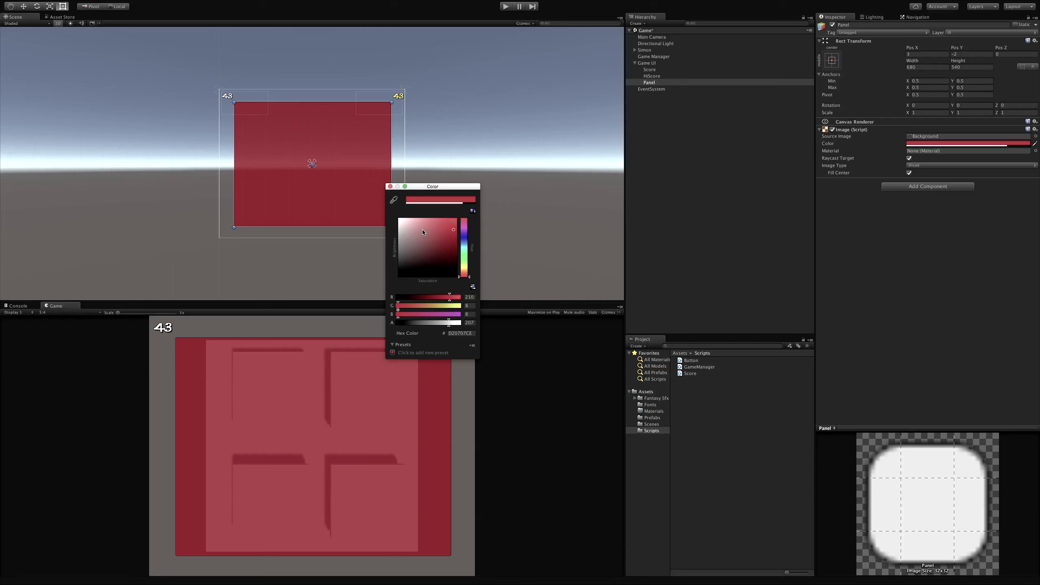
click(390, 186)
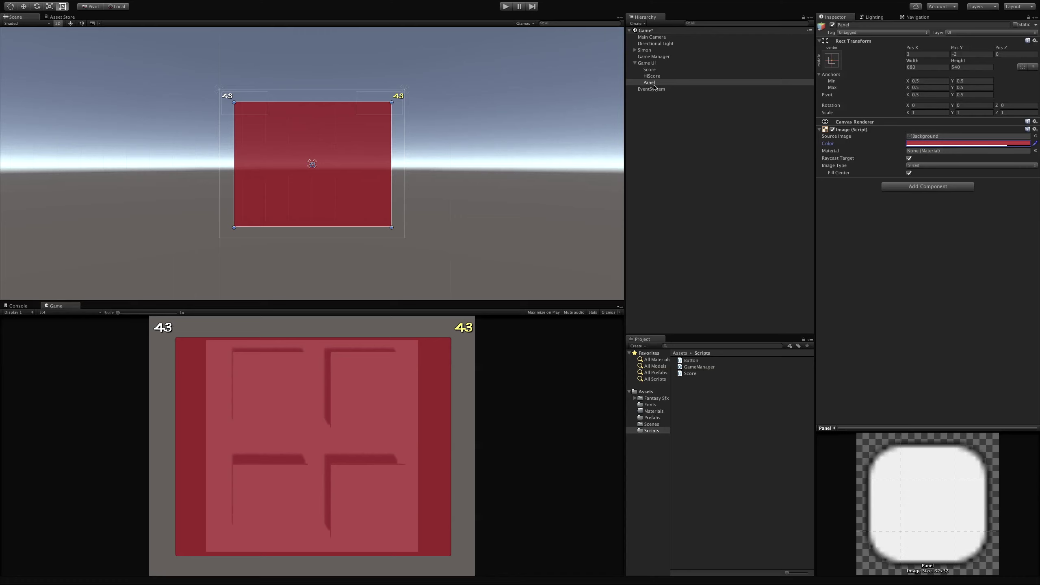
Rename the Panel to 'Play Menu' in the Inspector
click(652, 112)
click(650, 83)
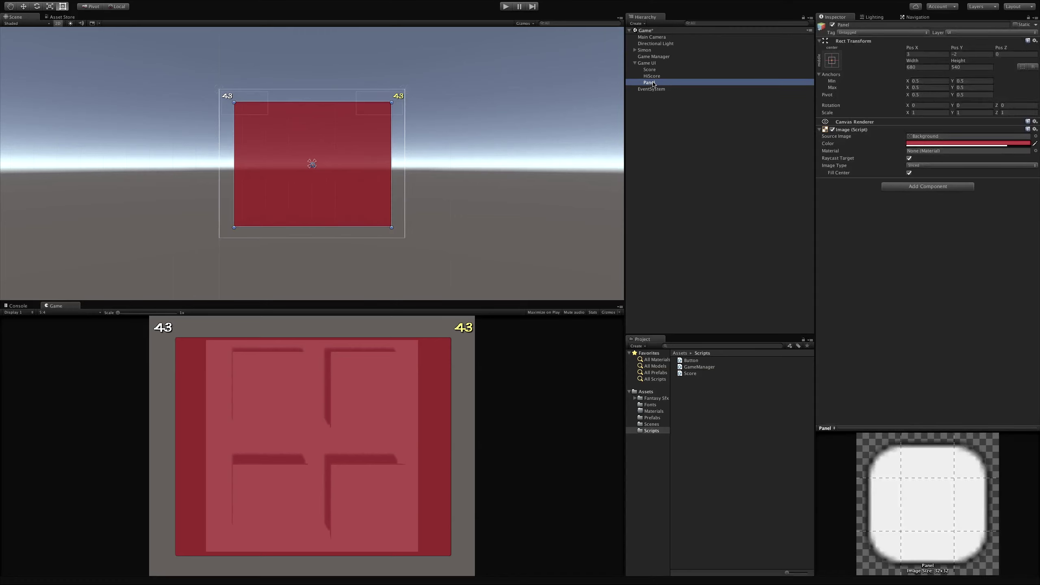
click(860, 24)
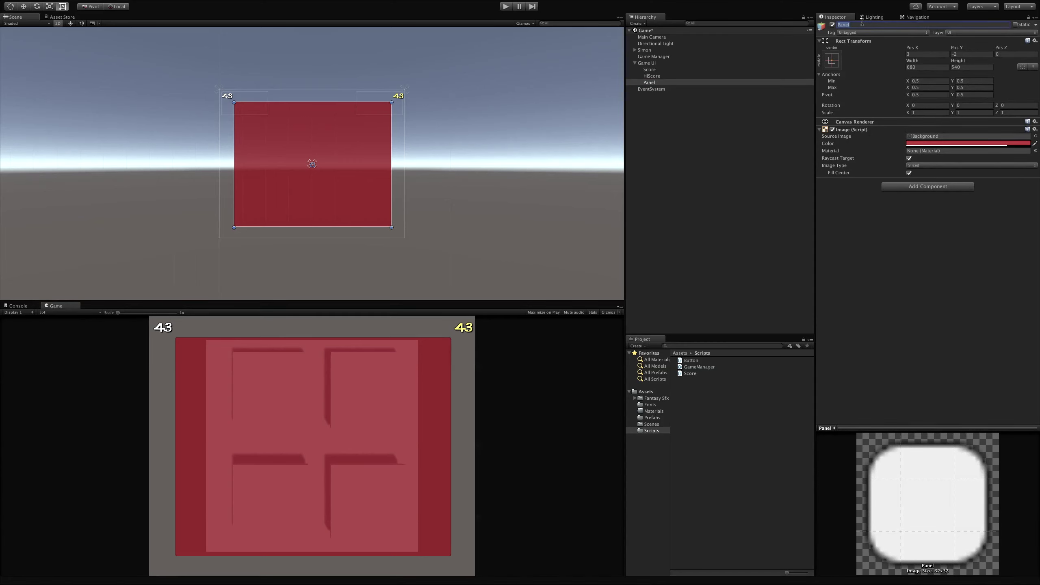
text(Menu)
key(Return)
key(Left)
text(Play)
click(687, 107)
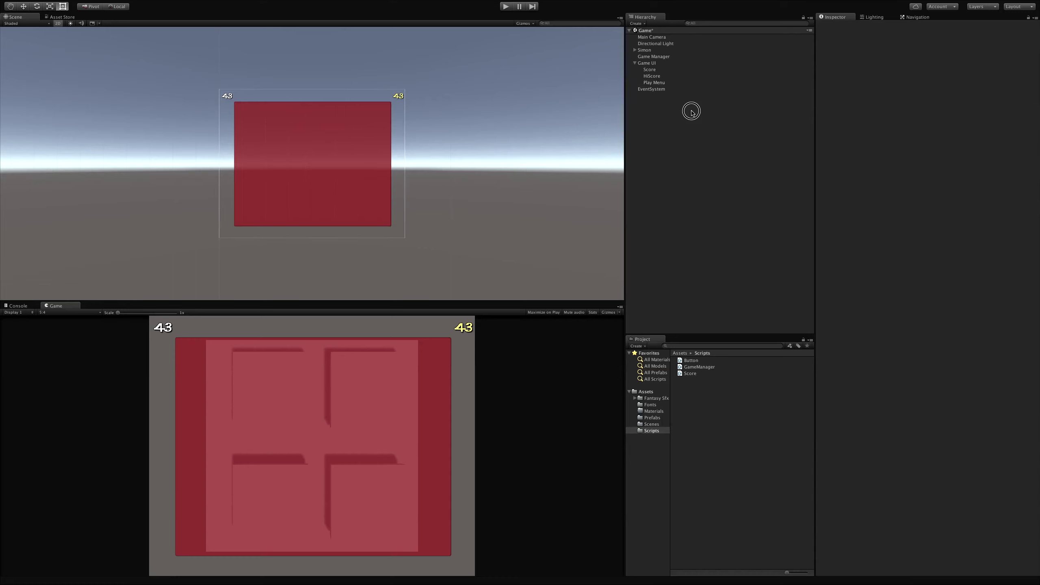
Add a UI Text element as a child of Play Menu
click(673, 89)
click(675, 83)
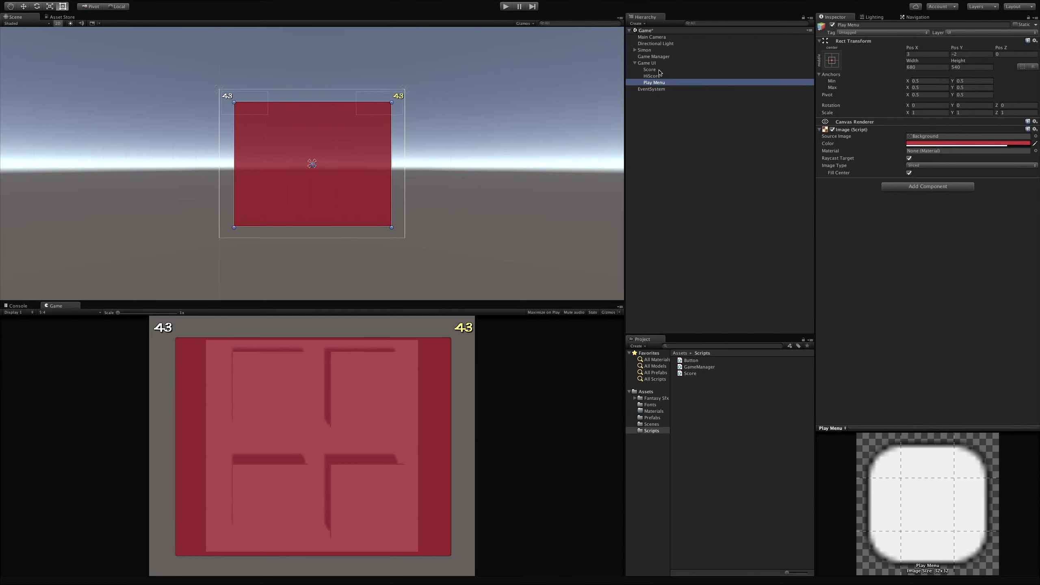
right_click(666, 84)
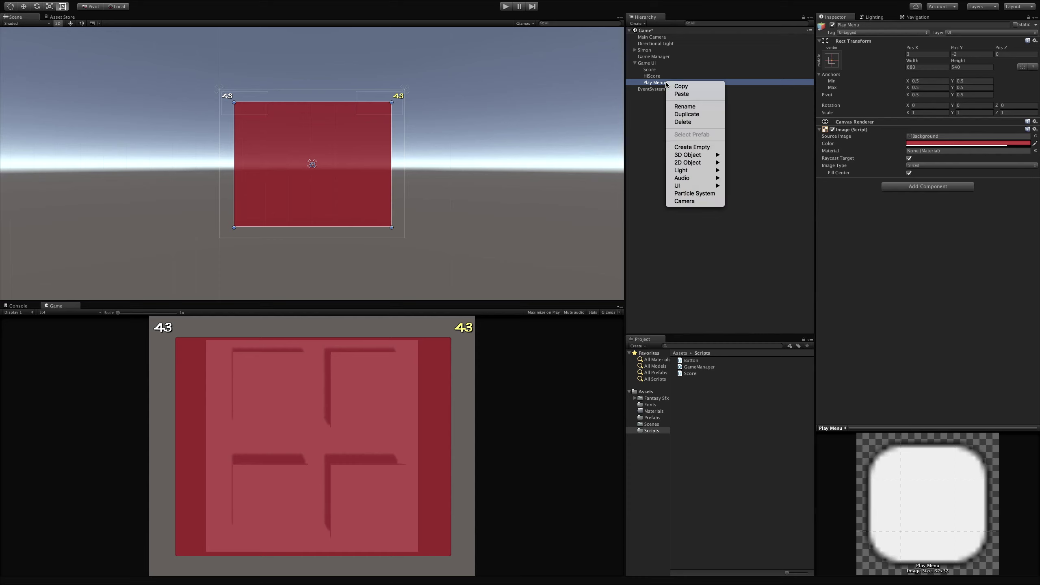
mouse_move(708, 186)
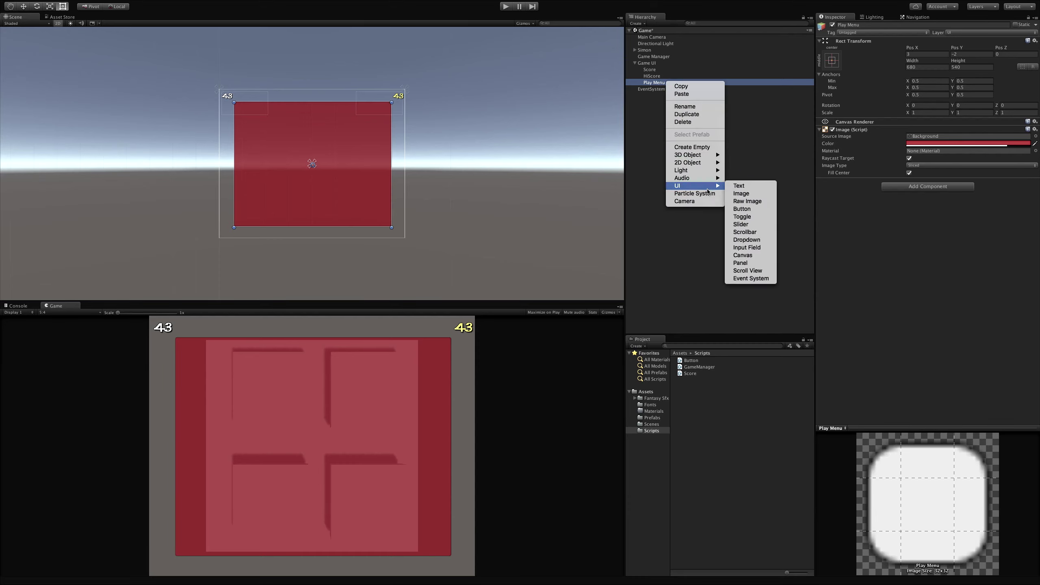
click(742, 187)
Add a UI Button as a child of Play Menu, then reselect the Text element
right_click(662, 84)
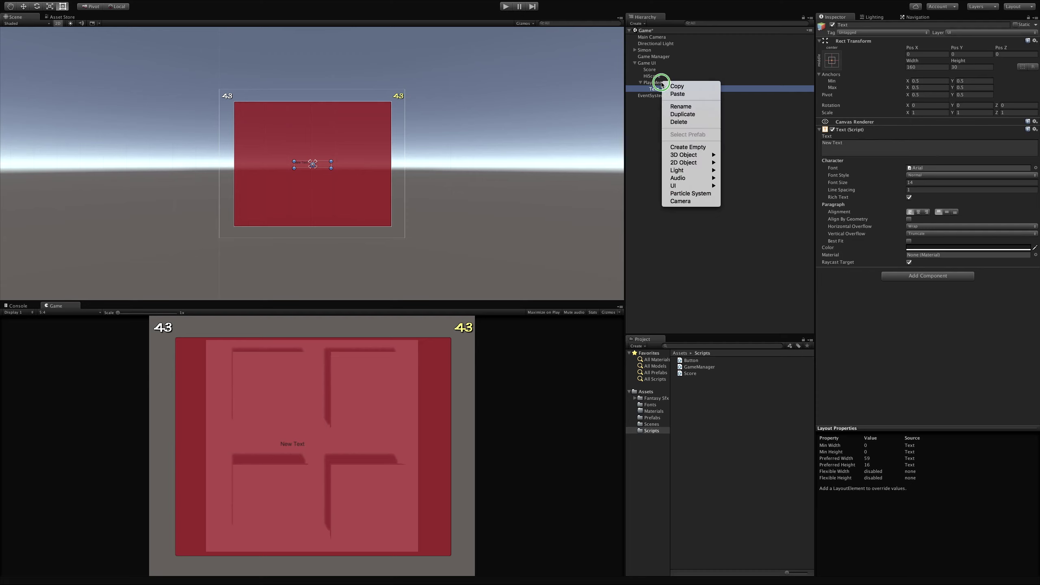
mouse_move(705, 186)
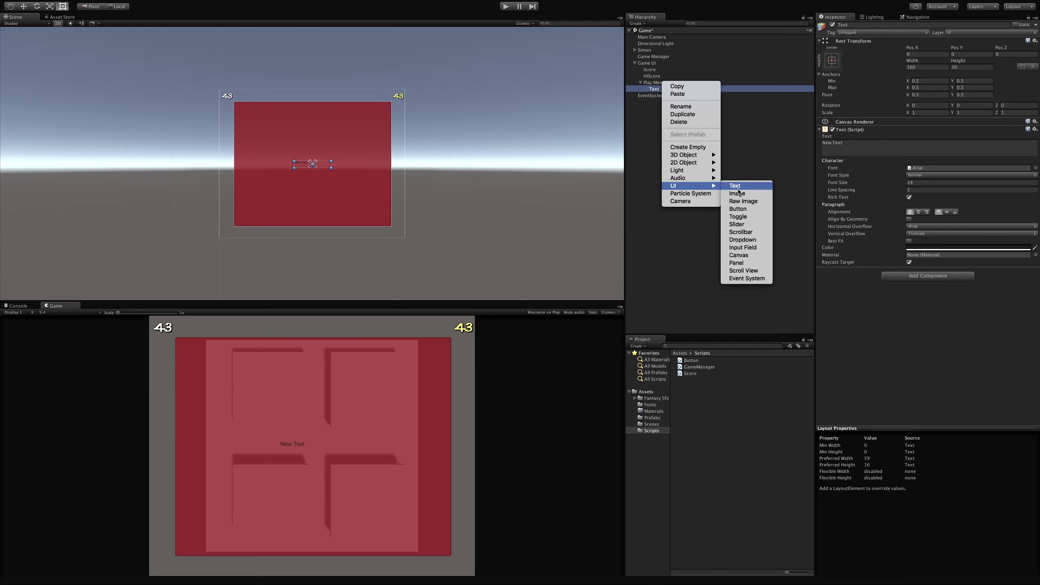
click(738, 209)
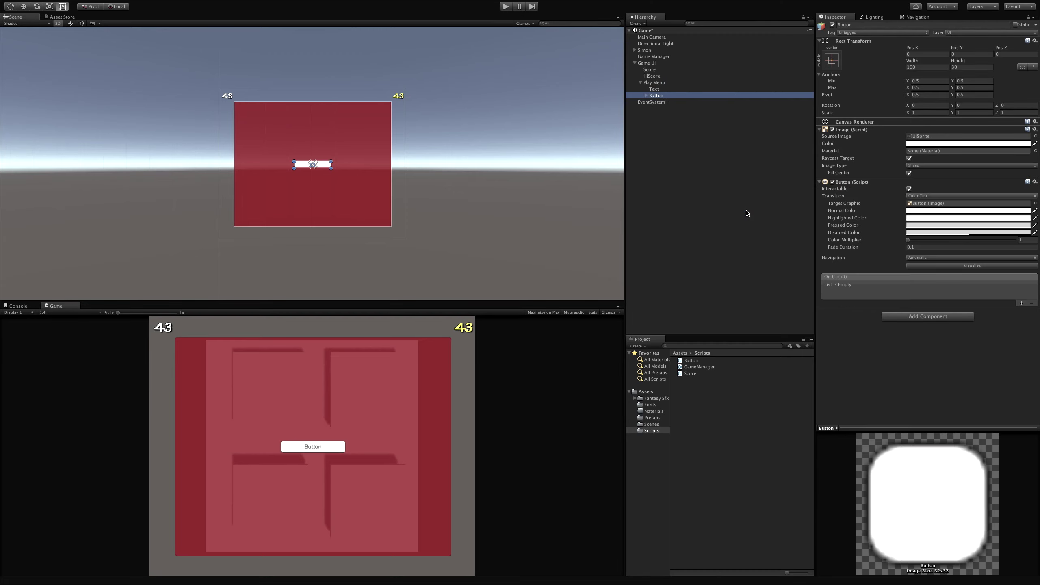
click(672, 147)
click(658, 89)
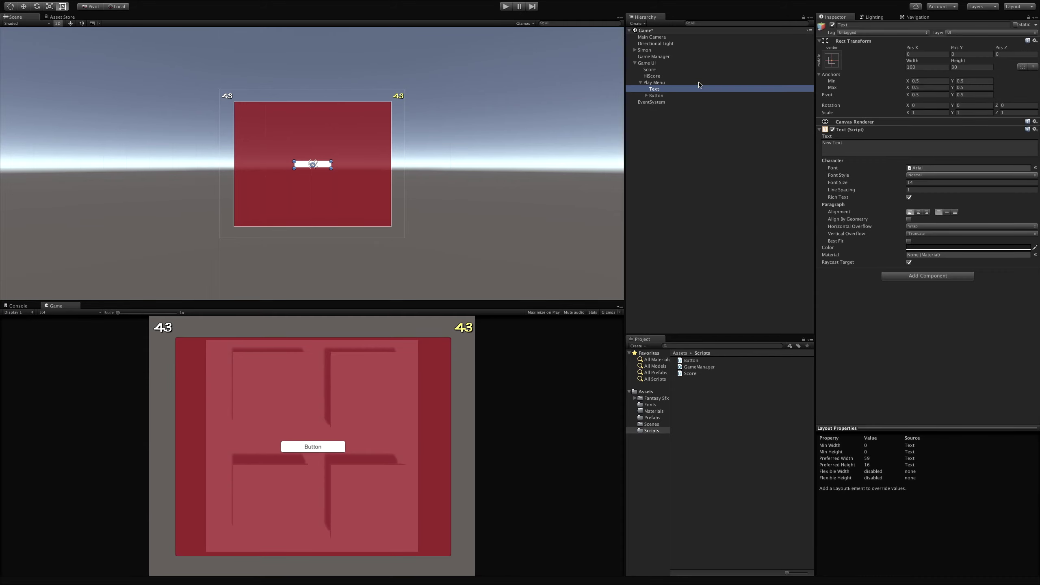
click(832, 60)
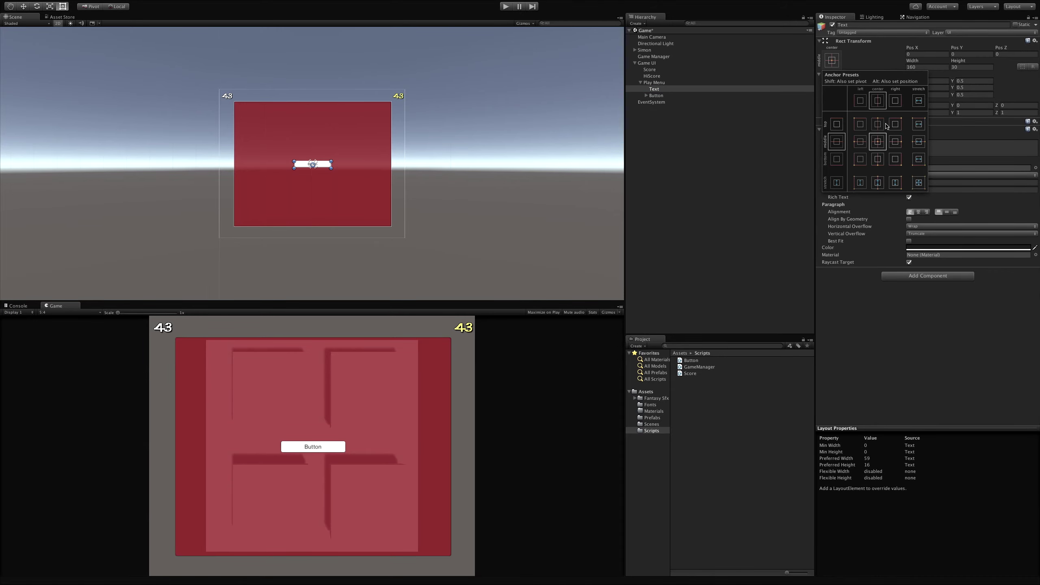
Anchor the text to top centre with pivot and position, and rename it 'Title'
key(shift+alt)
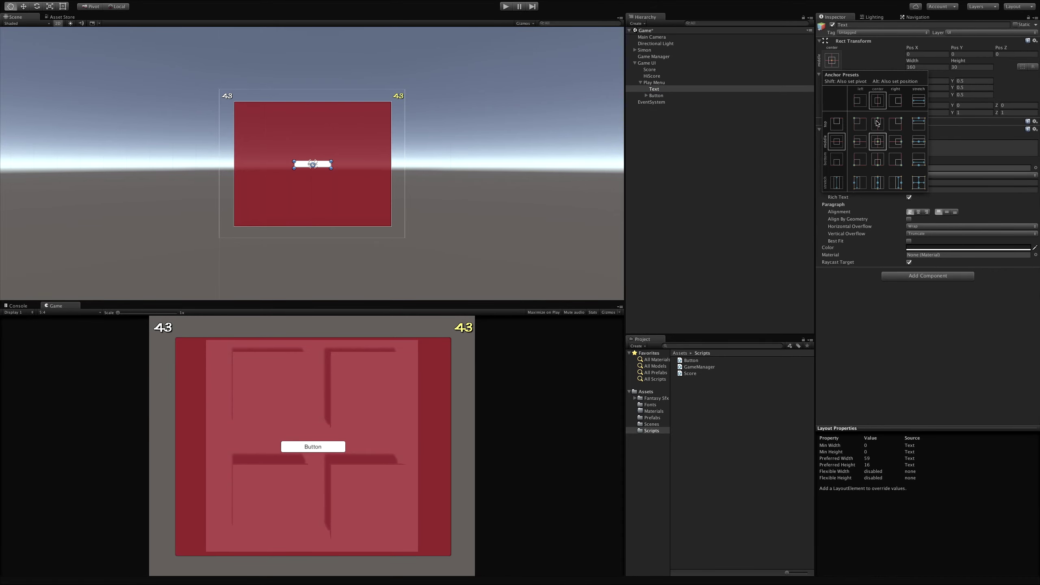
alt+shift+click(877, 124)
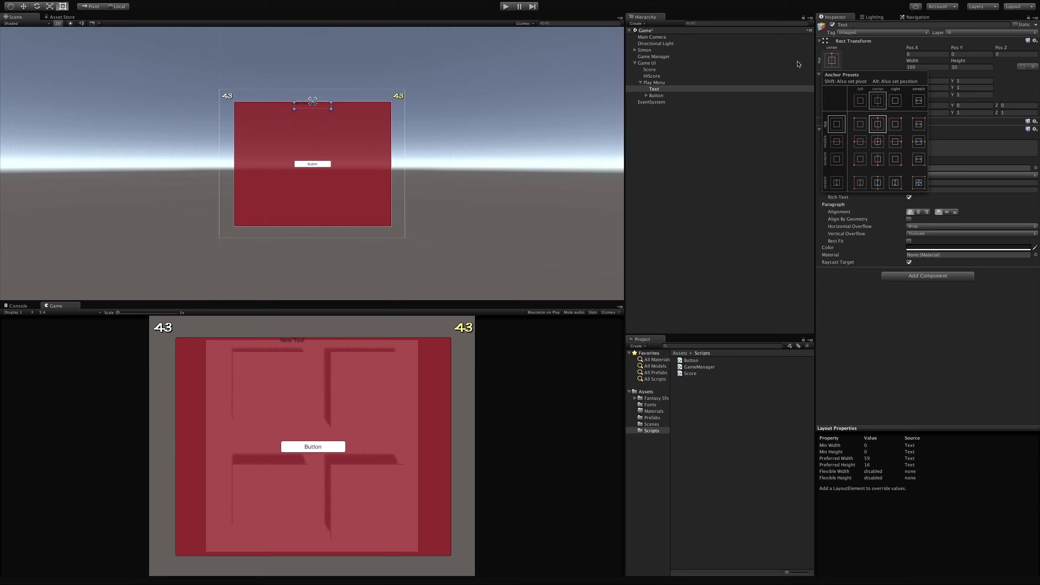
click(868, 25)
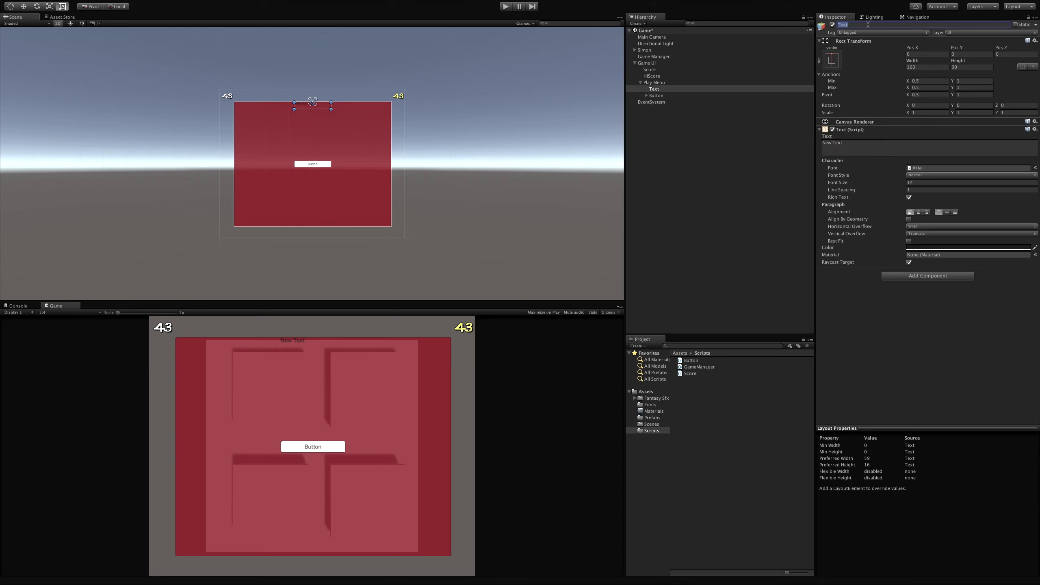
text(Title)
key(Return)
Stretch the Title box in the Scene view to about 599 × 64 across the panel
scroll(323, 119, up, 5)
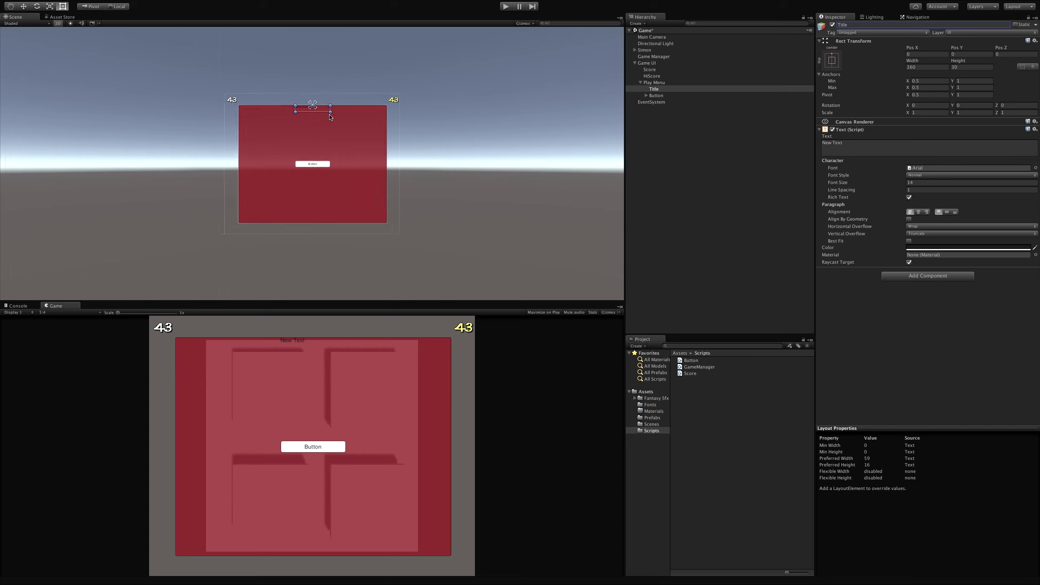
scroll(324, 123, up, 1)
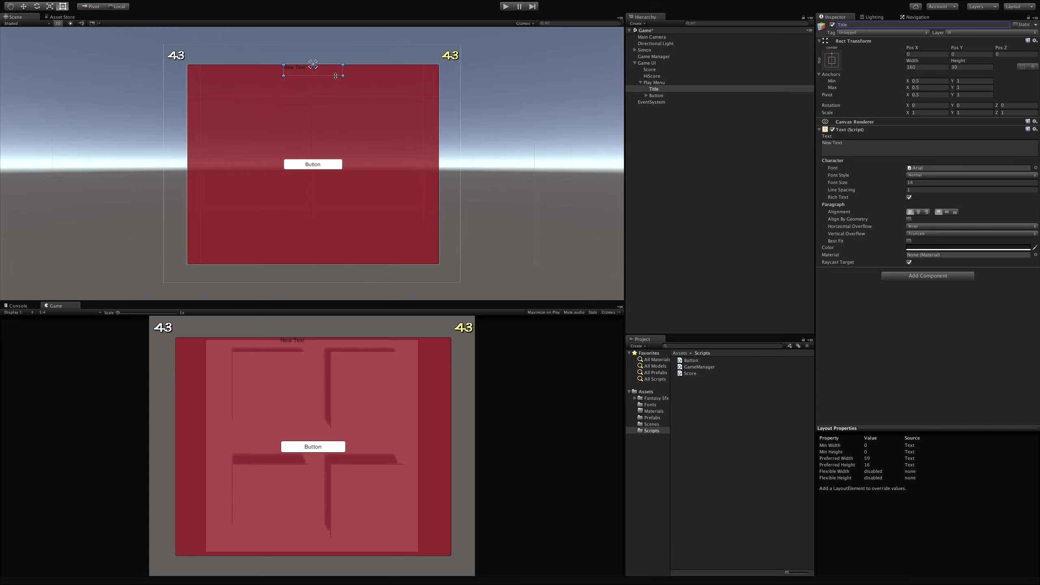
drag(332, 76, 423, 93)
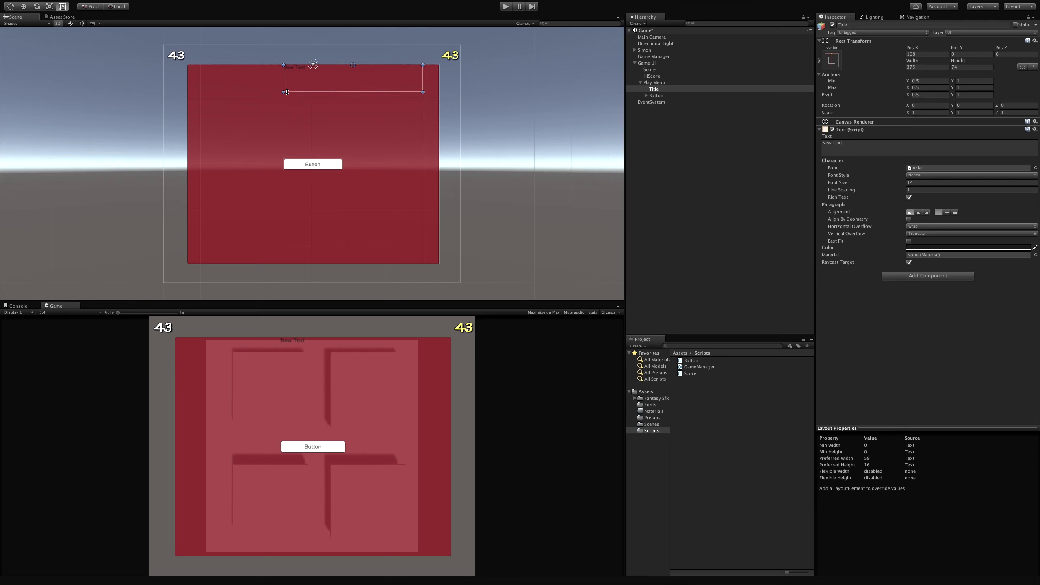
drag(283, 92, 200, 88)
click(858, 142)
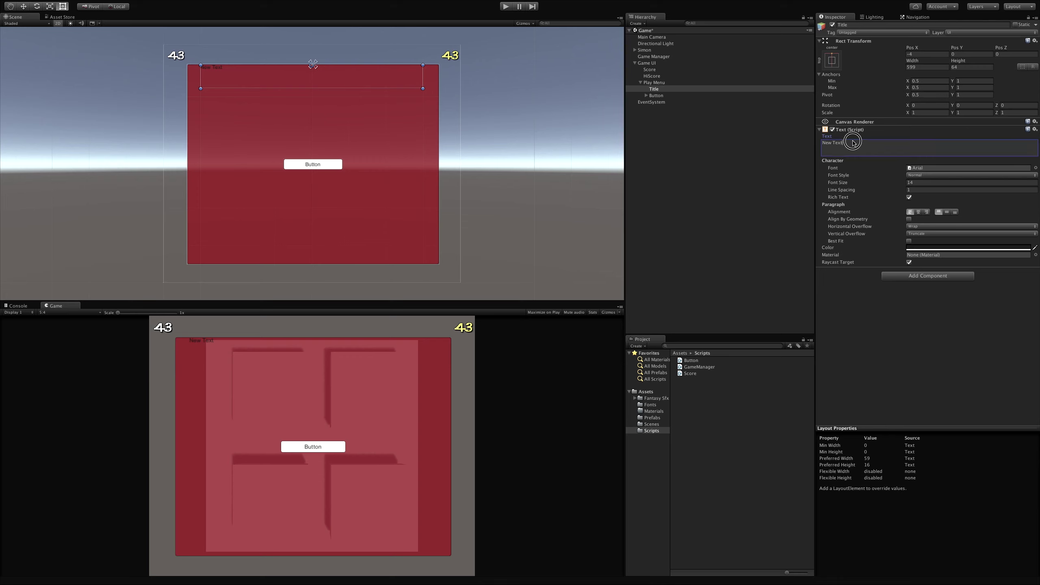
Set the Title text to 'Simple Simon', centre and middle aligned, at font size 40
text(Simple)
key(BackSpace)
text(Simon)
click(918, 212)
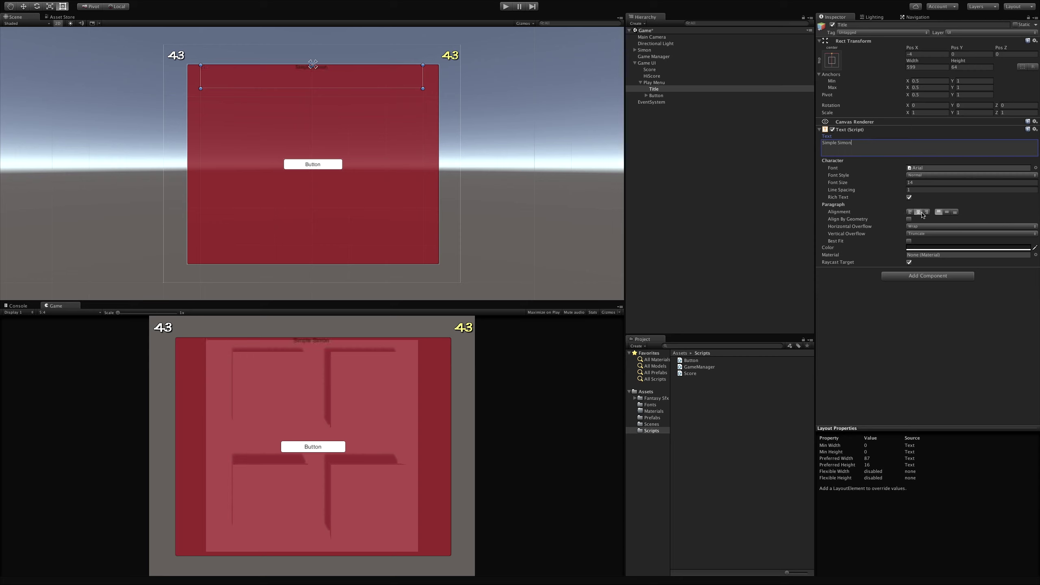
click(947, 212)
click(917, 183)
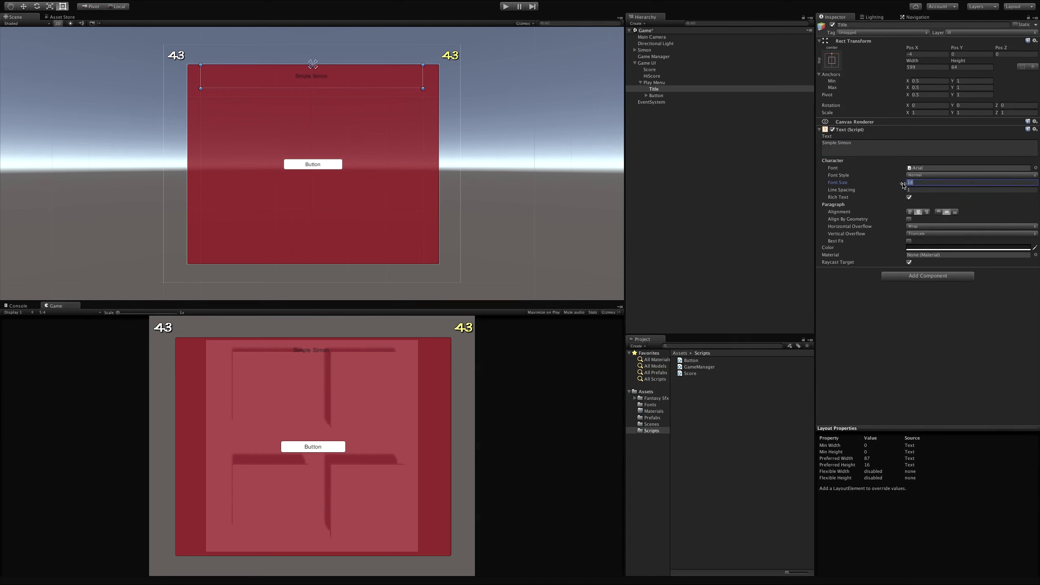
text(40)
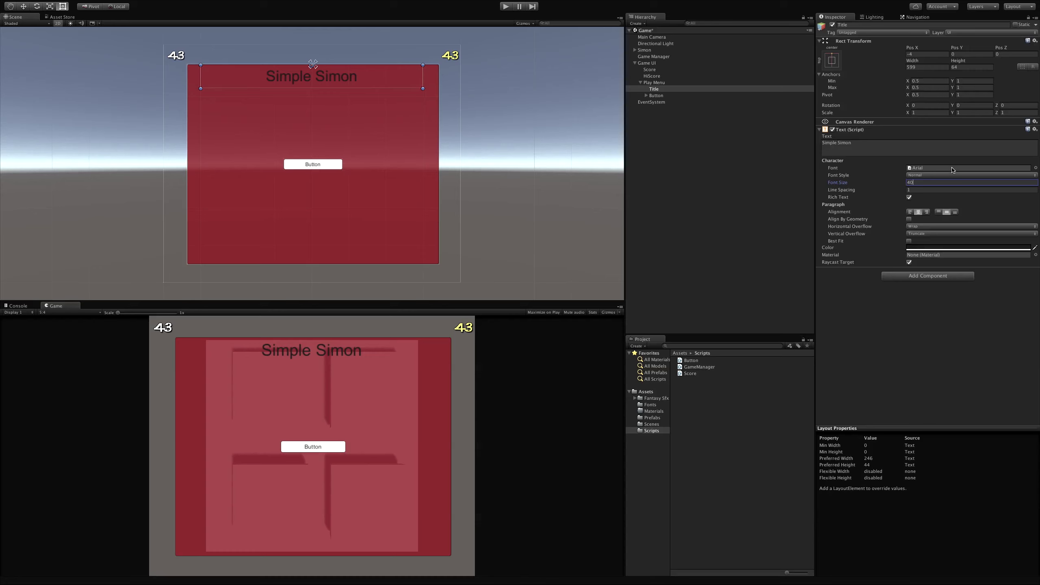
click(1035, 168)
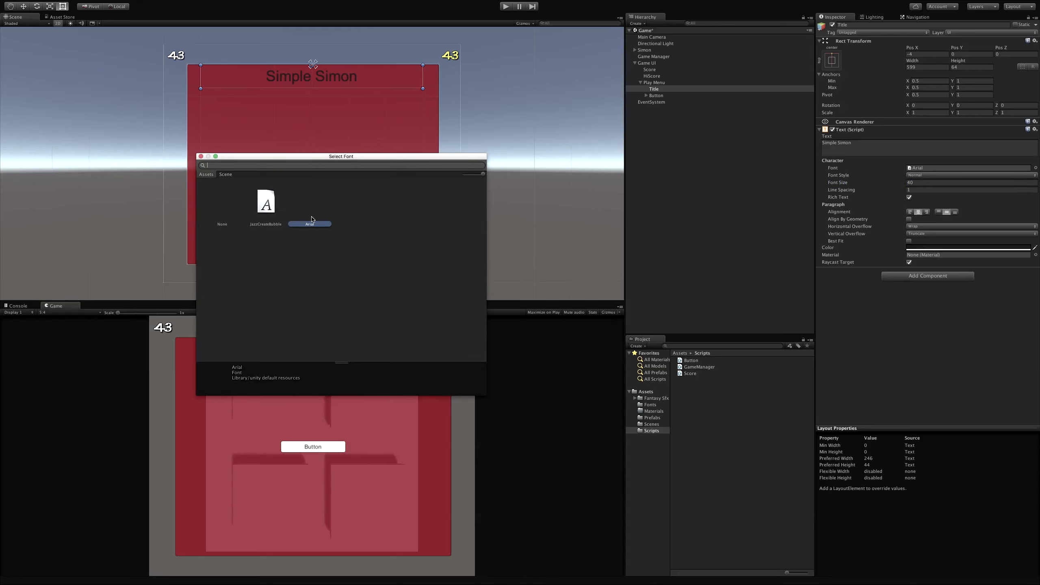
Apply the JazzCreateBubble font at size 120 and drag the Title box taller to 245
double_click(274, 208)
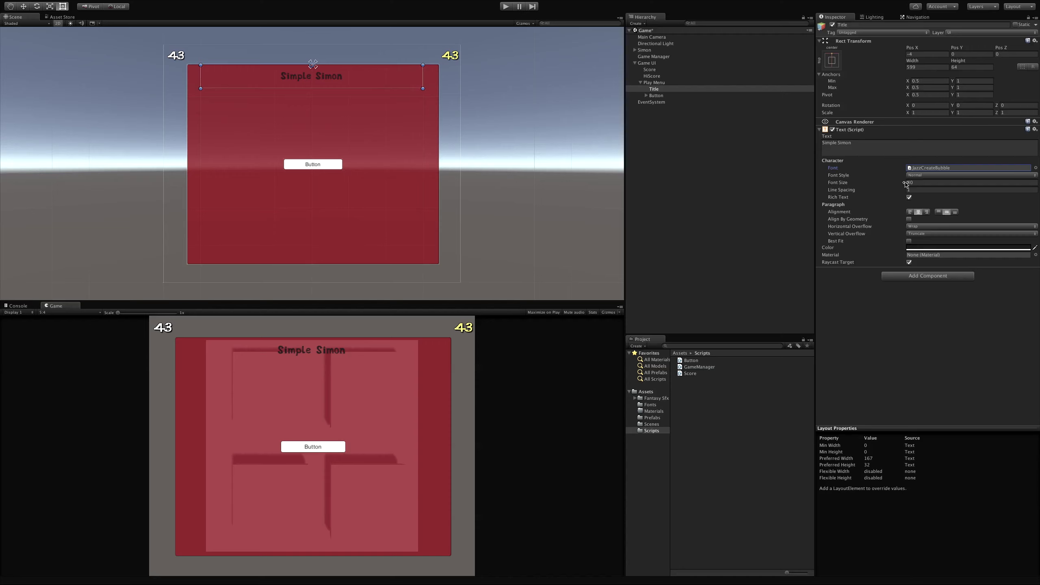
mouse_move(907, 183)
mouse_down()
mouse_move(946, 181)
mouse_move(924, 183)
mouse_up()
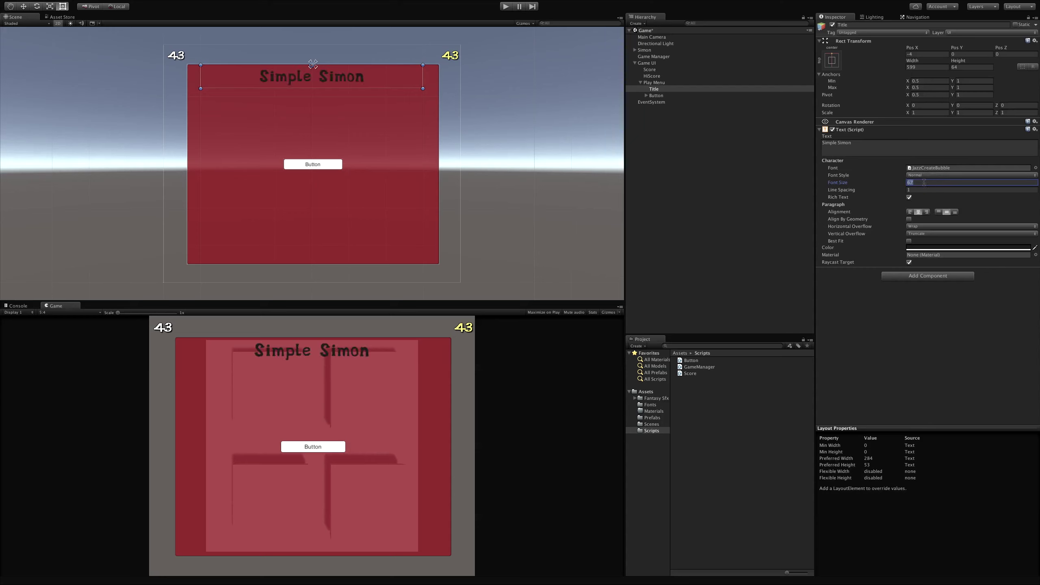
text(90)
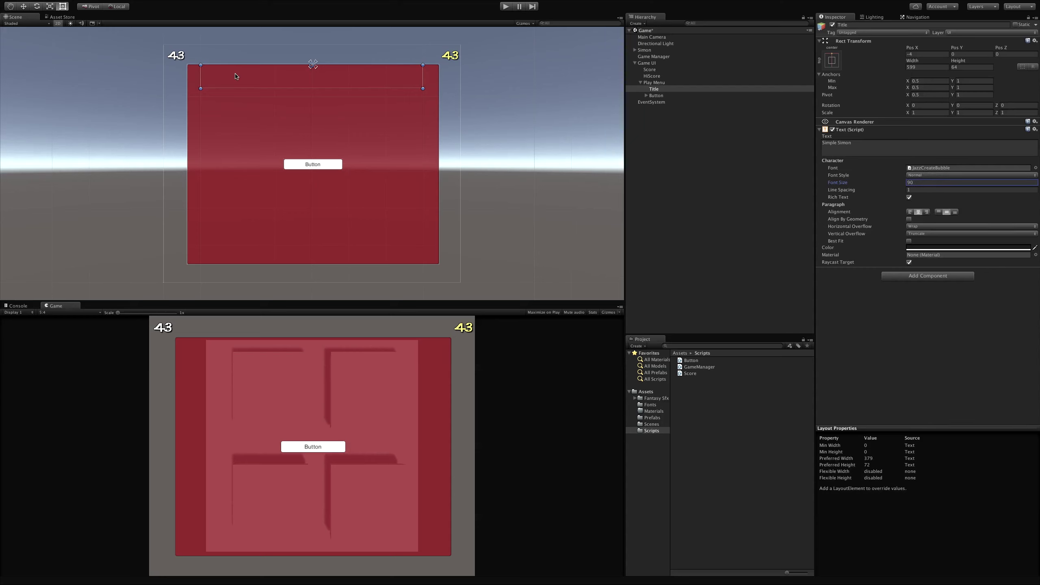
drag(337, 89, 341, 119)
click(915, 184)
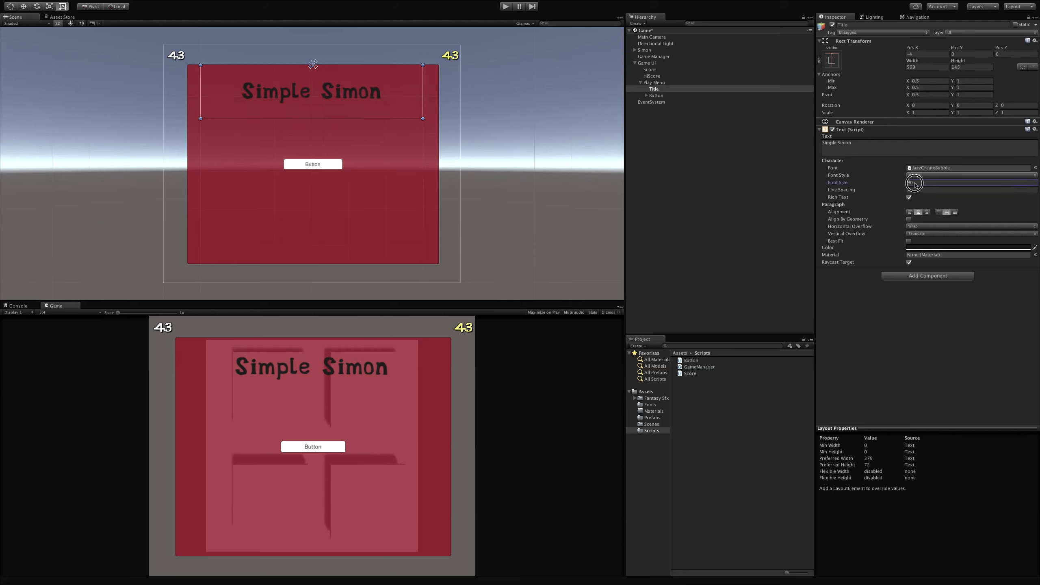
text(120)
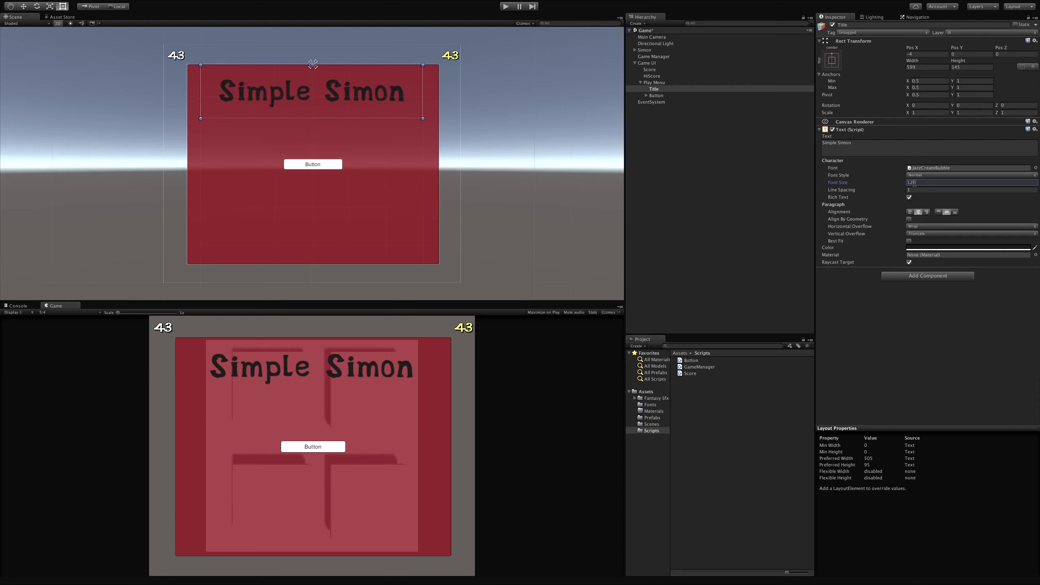
Enable Align By Geometry, colour the title yellow, and add an Outline component
click(989, 219)
click(961, 248)
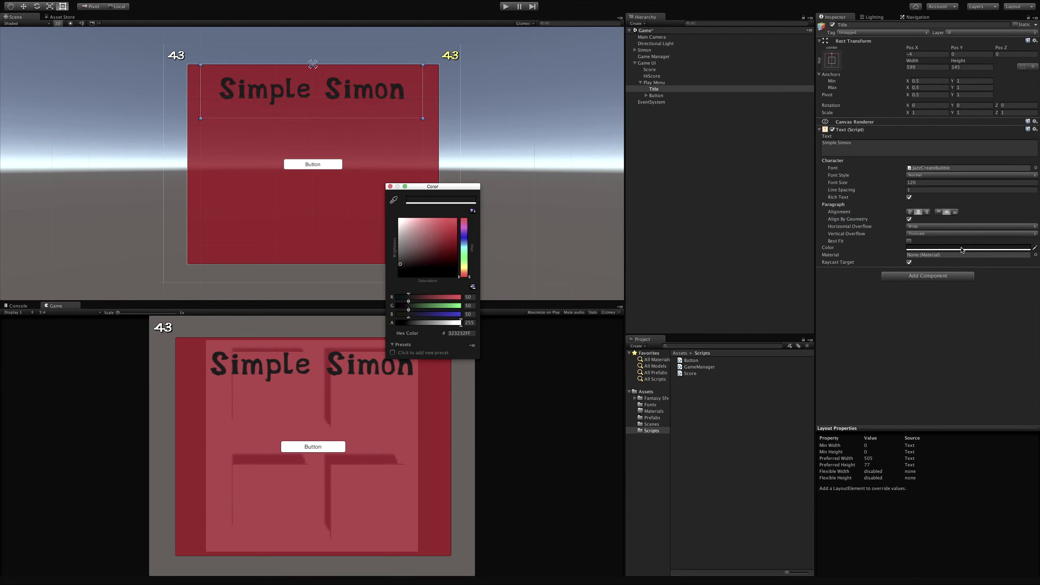
click(914, 276)
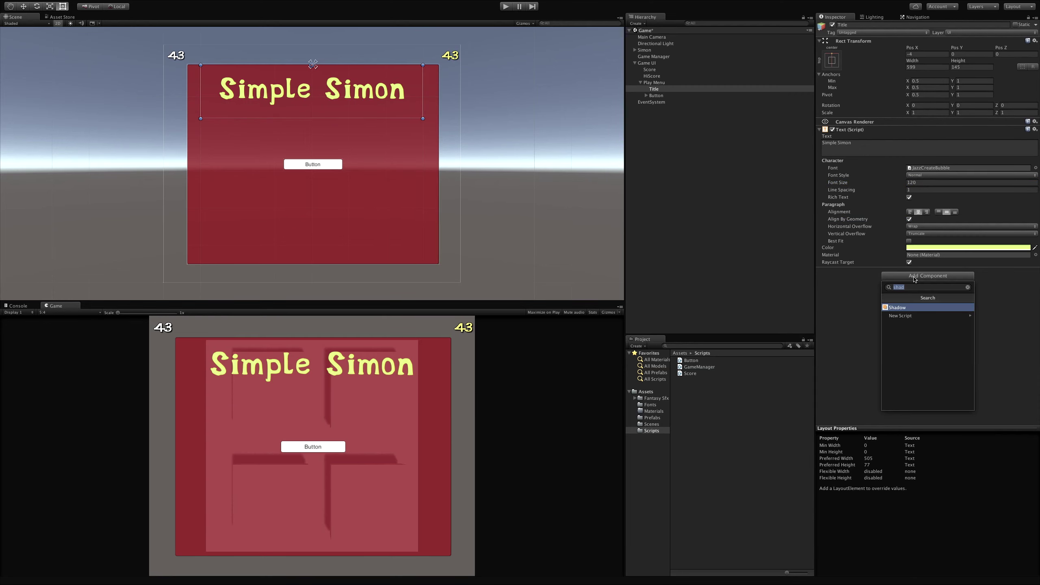
text(outline)
key(Return)
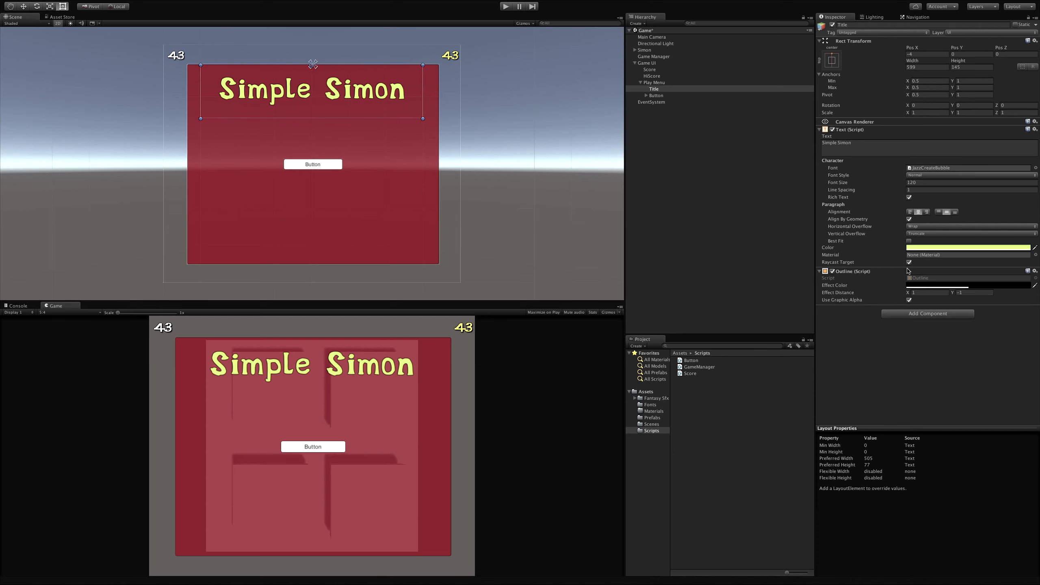
Add a Shadow component with Effect Distance 3, -3
click(920, 318)
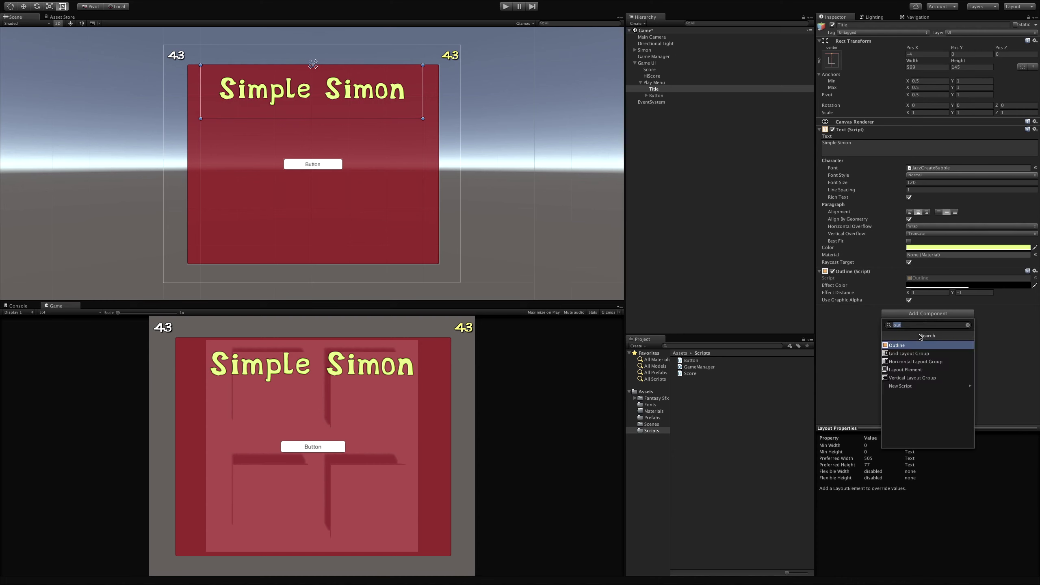
text(shad)
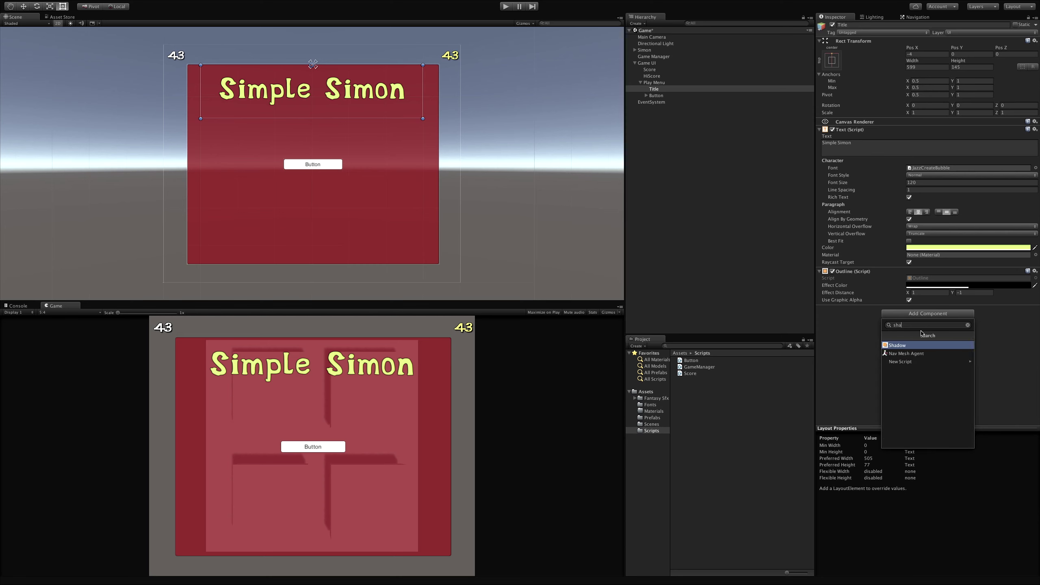
key(Return)
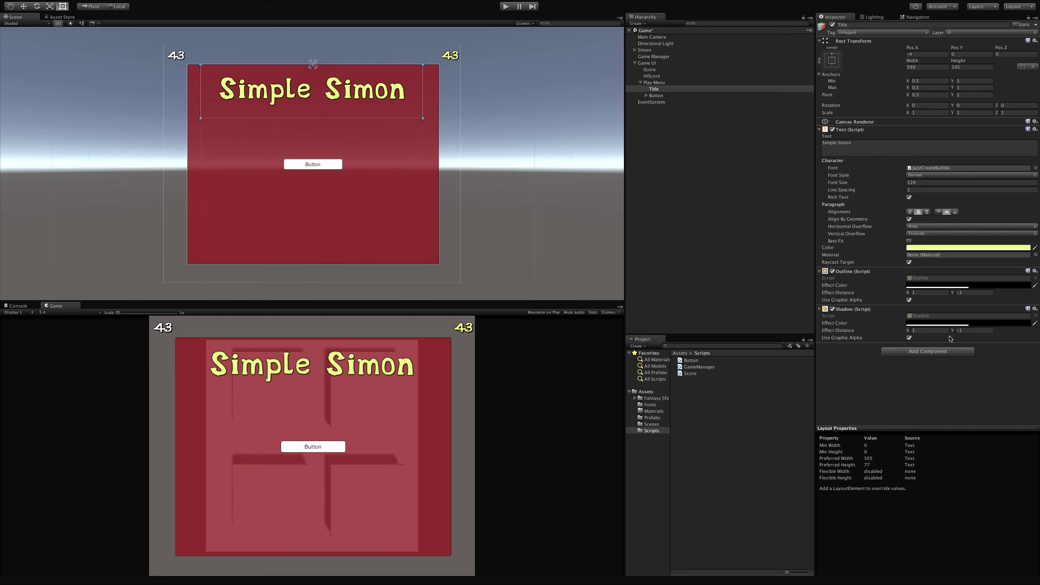
click(917, 330)
text(3)
click(971, 331)
click(972, 332)
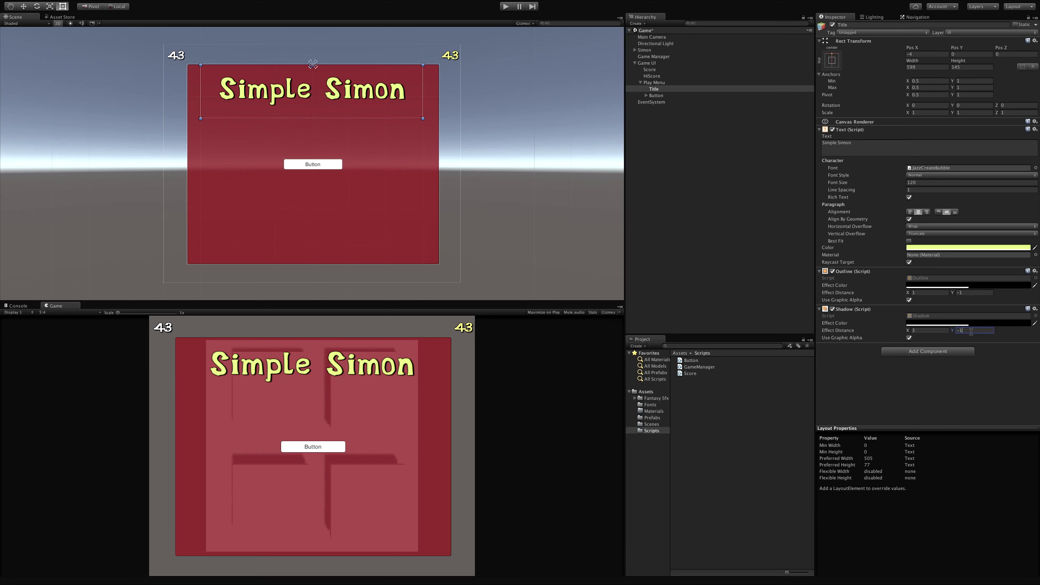
key(BackSpace)
text(3)
click(333, 230)
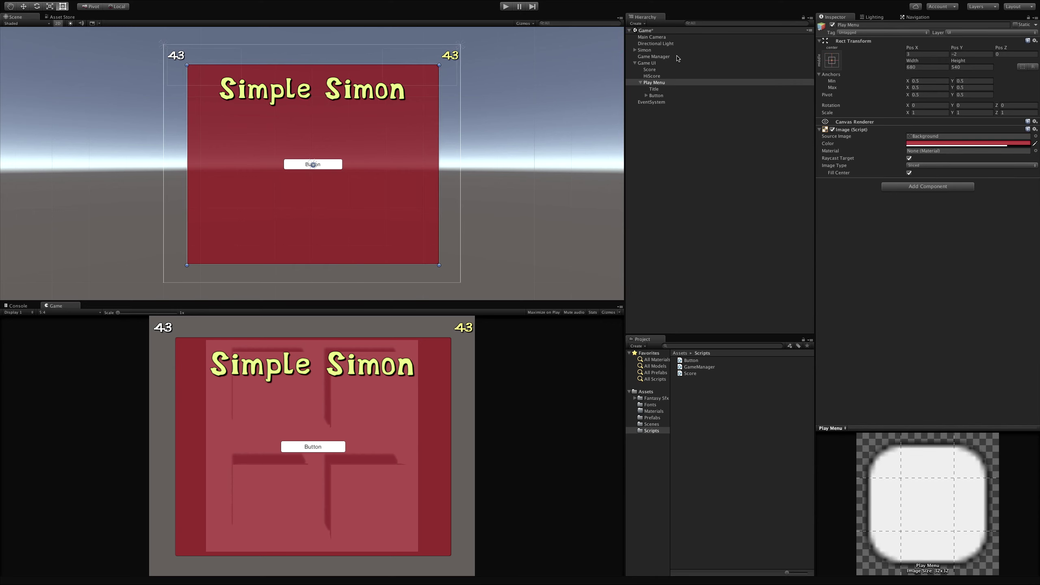
Rename the Button object to 'Play Button'
click(656, 95)
click(882, 26)
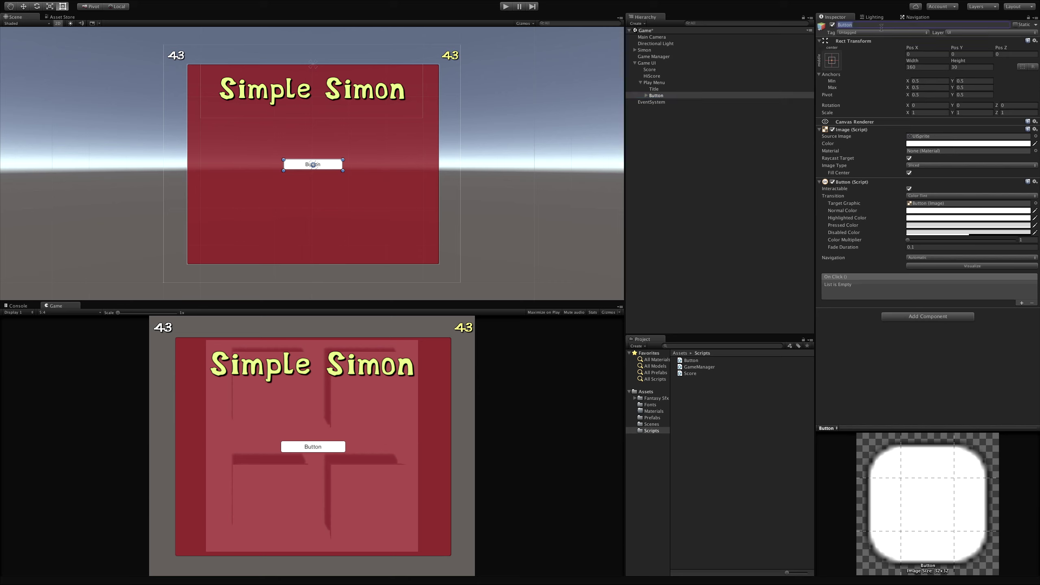
key(Home)
text(play)
key(Return)
click(842, 24)
text(Play Button)
key(Return)
Change the button's child Text label to 'Play'
click(646, 95)
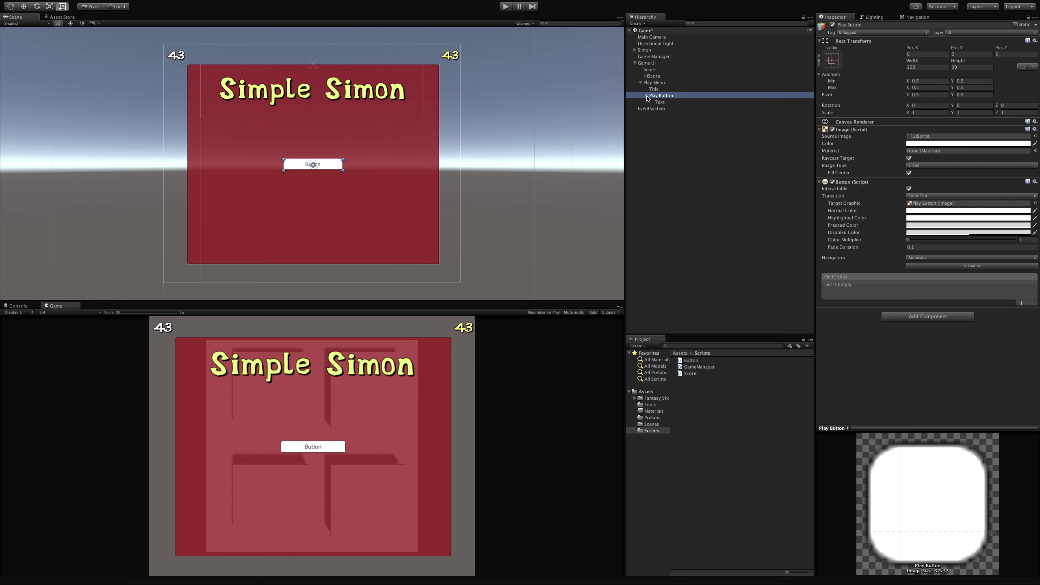
click(669, 103)
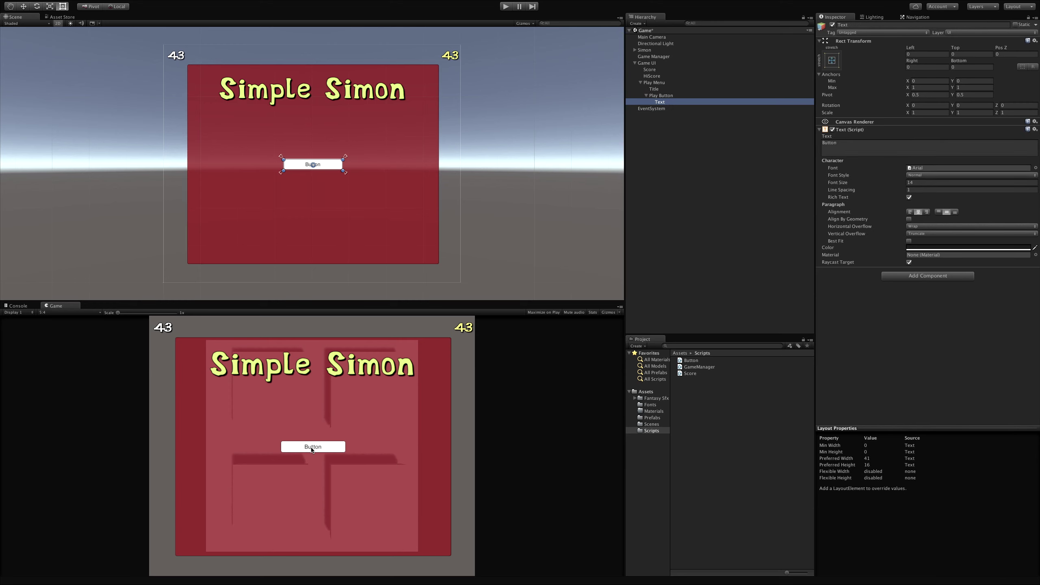
click(857, 150)
text(P)
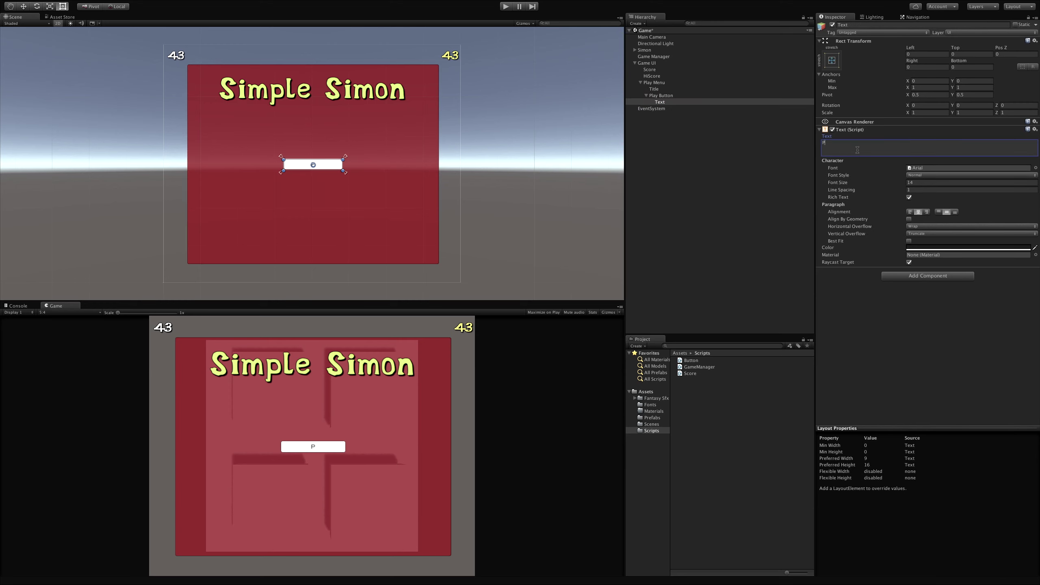
text(lay)
click(698, 132)
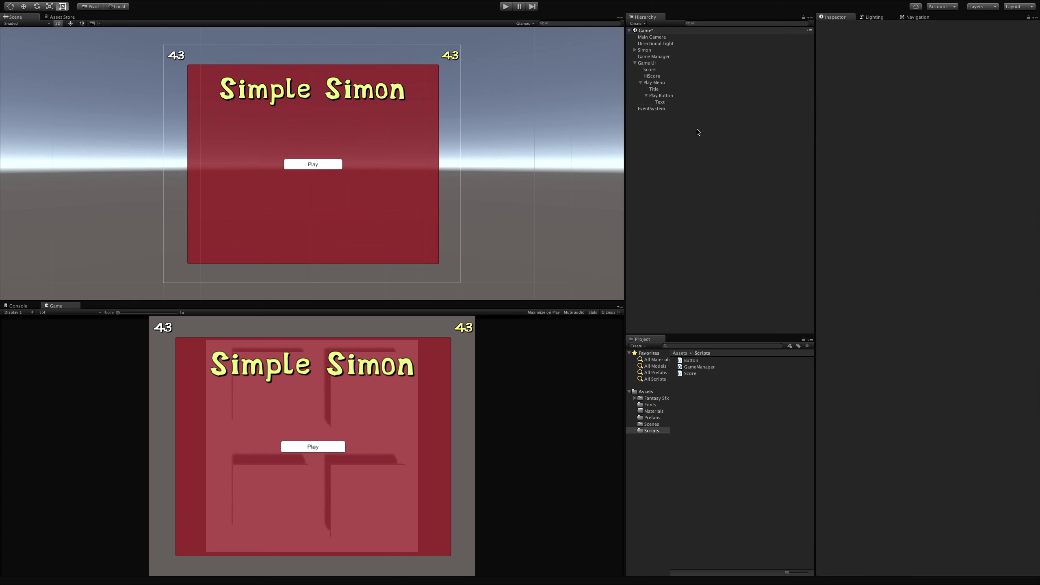
Set the Play Button's Rect Transform height to 60
click(661, 96)
click(968, 67)
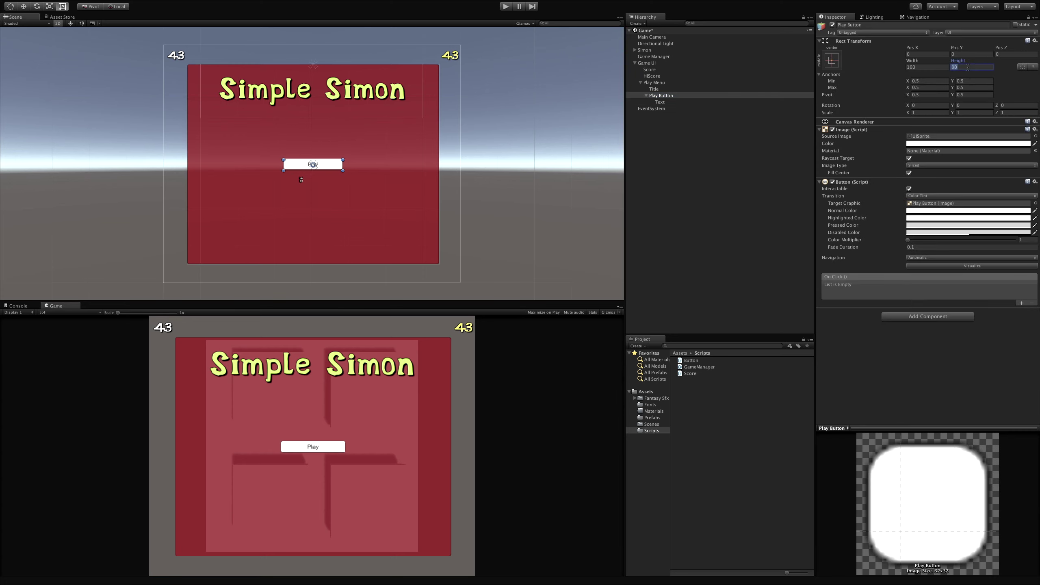
text(60)
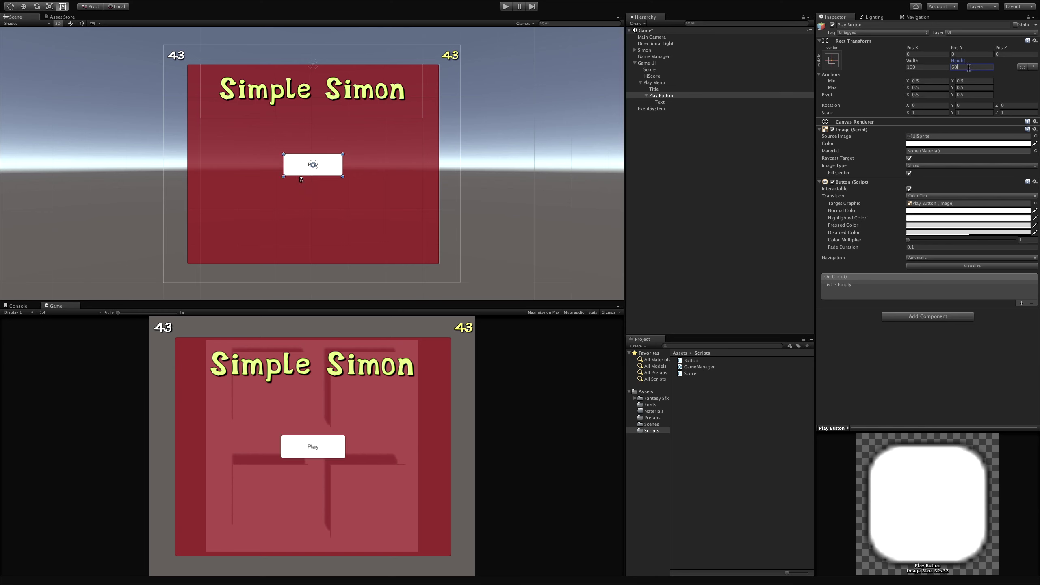
click(660, 102)
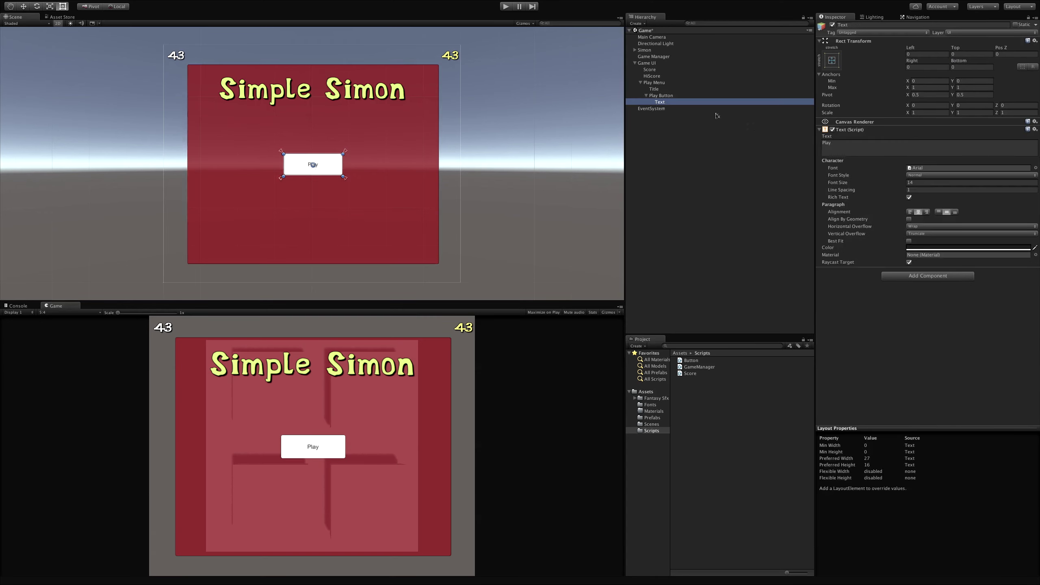
click(902, 183)
Raise the Play label's font size to 26, leaving Best Fit off, then deselect
drag(902, 183, 907, 183)
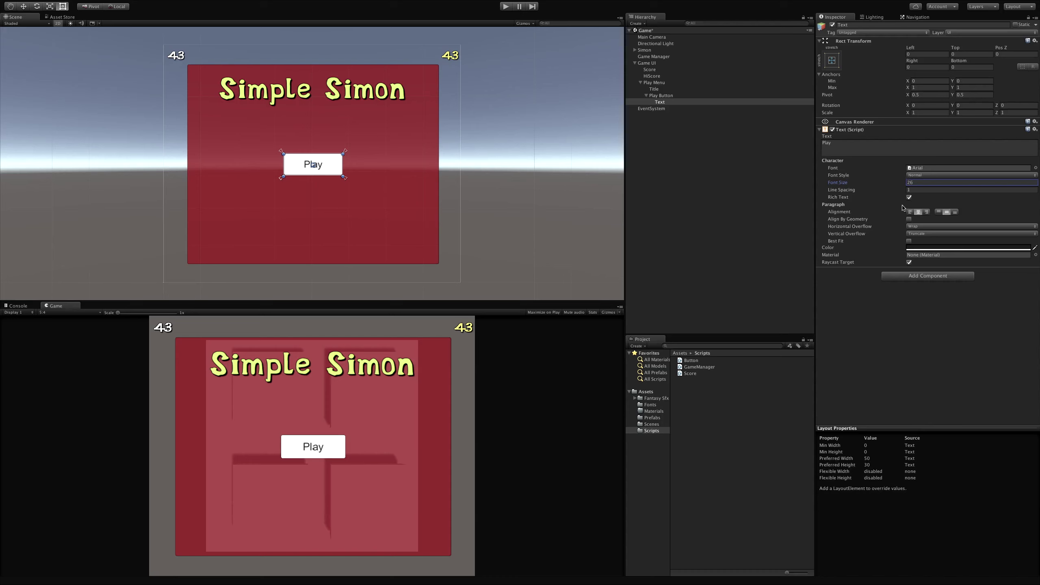
click(909, 242)
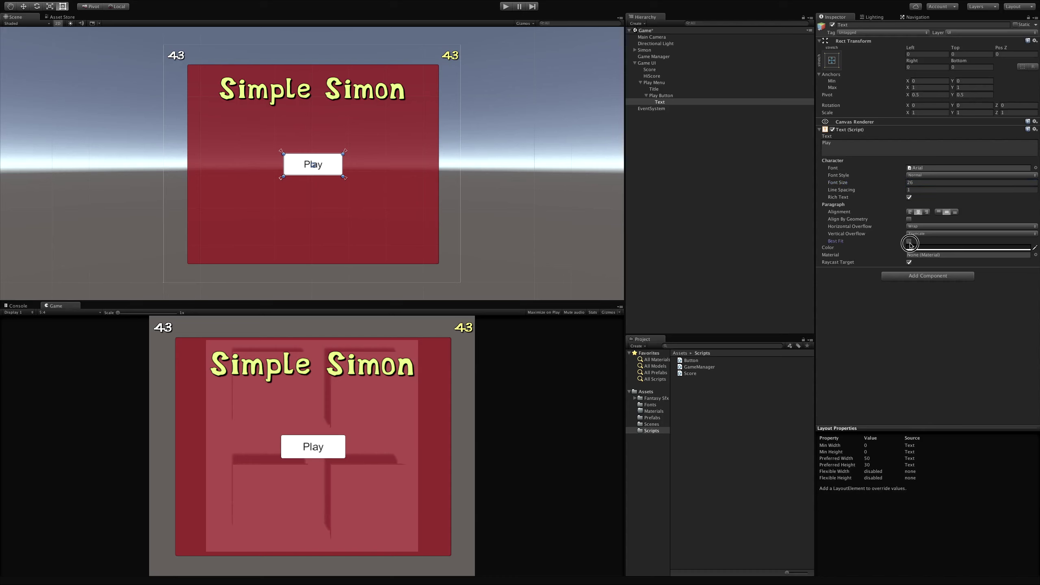
click(909, 242)
click(909, 242)
click(909, 241)
click(909, 248)
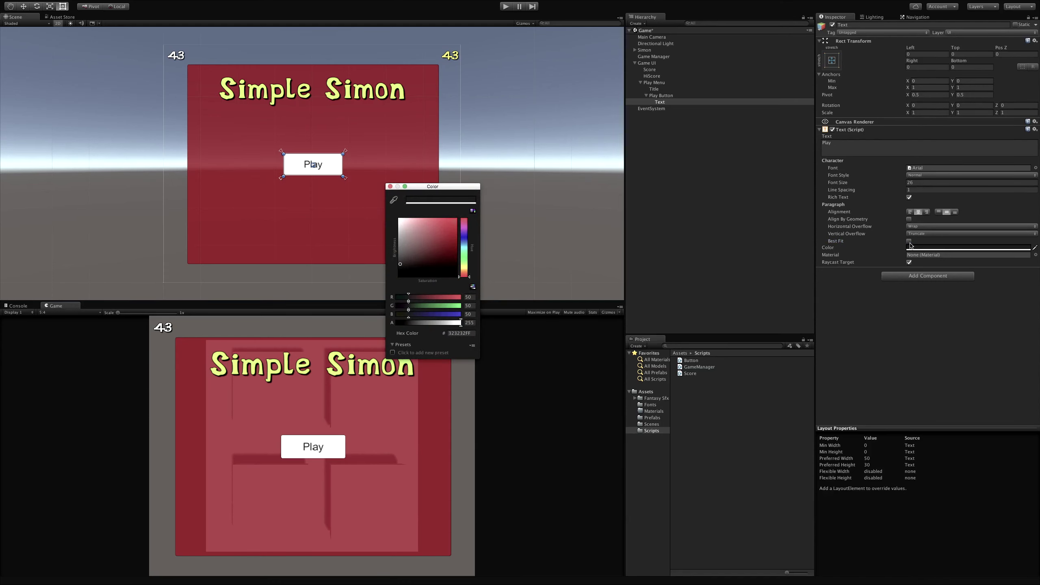
click(909, 241)
click(909, 242)
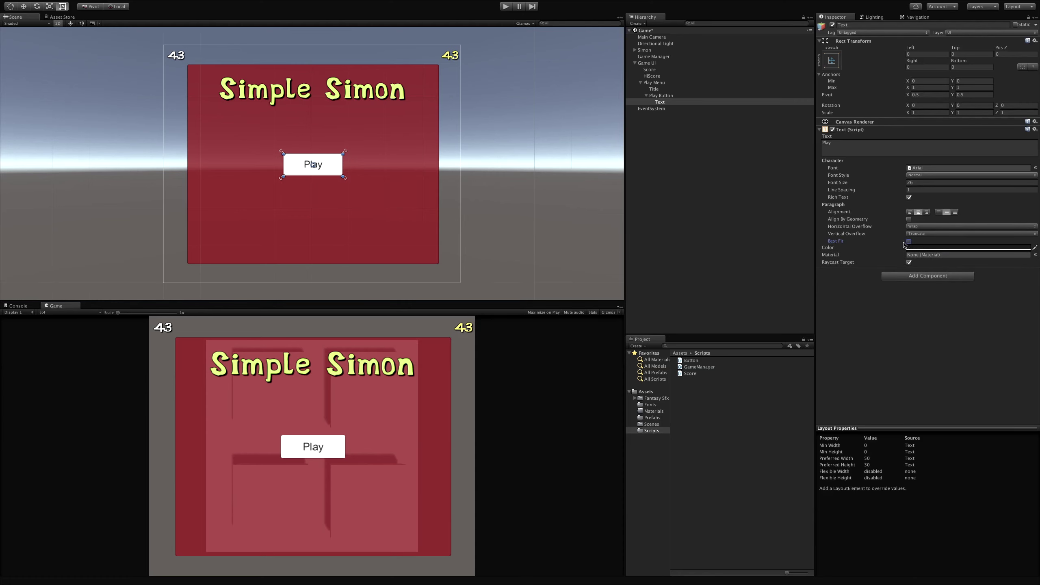
click(744, 419)
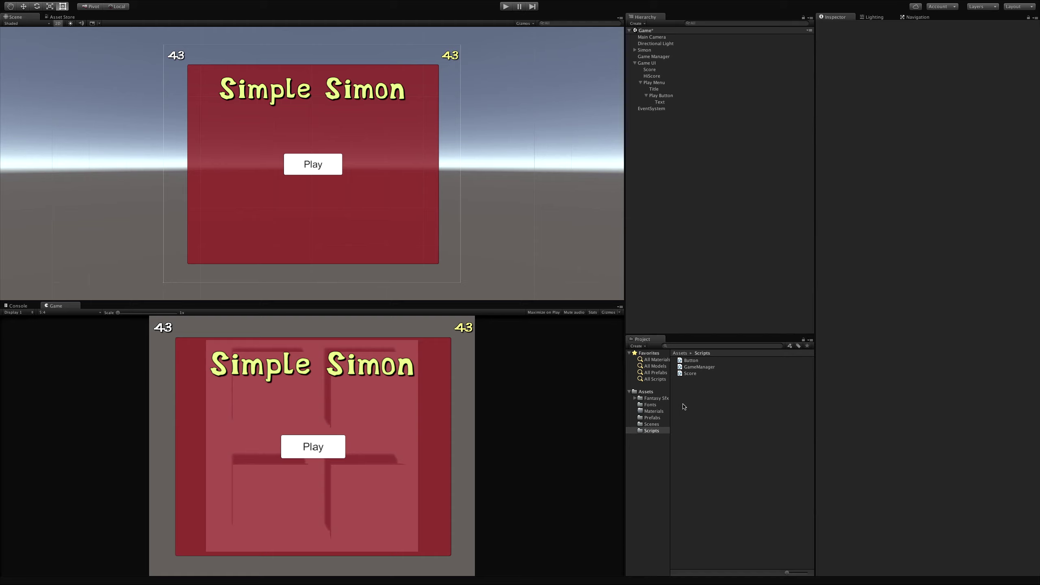
right_click(700, 400)
Create a new C# script named PlayMenu in the Scripts folder
mouse_move(745, 405)
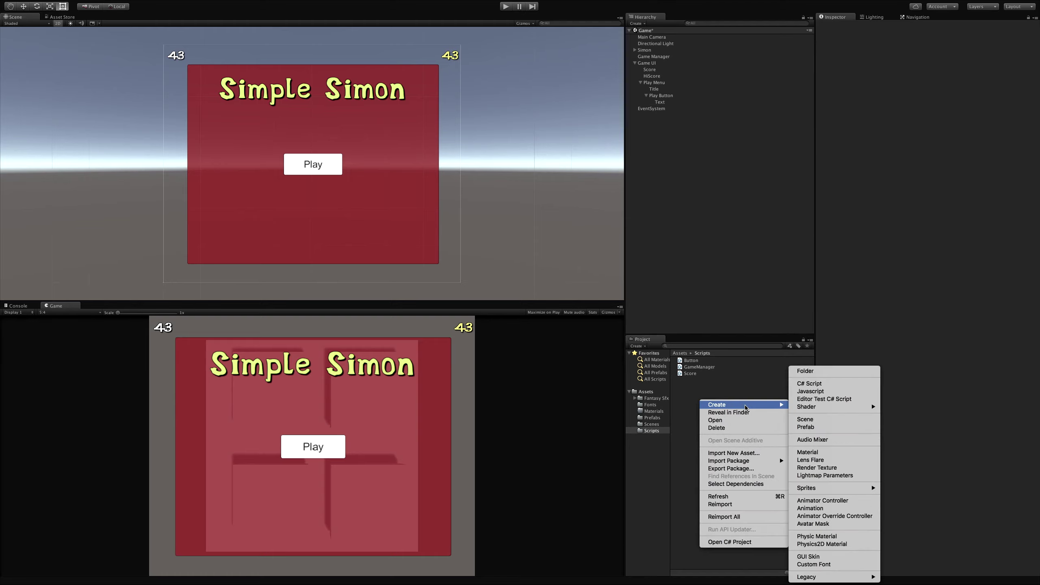
click(809, 383)
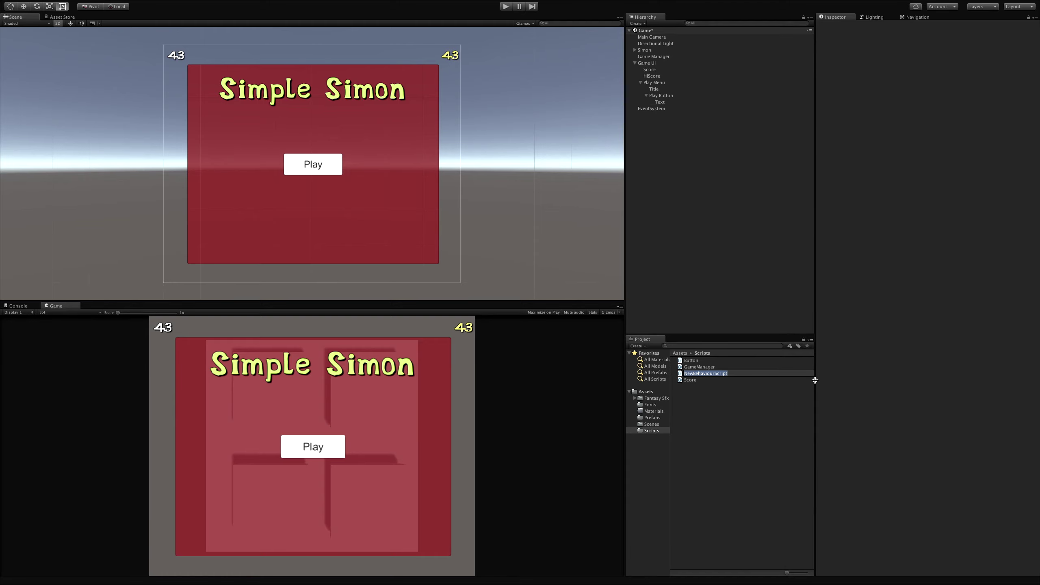
text(PlayMenu)
key(Return)
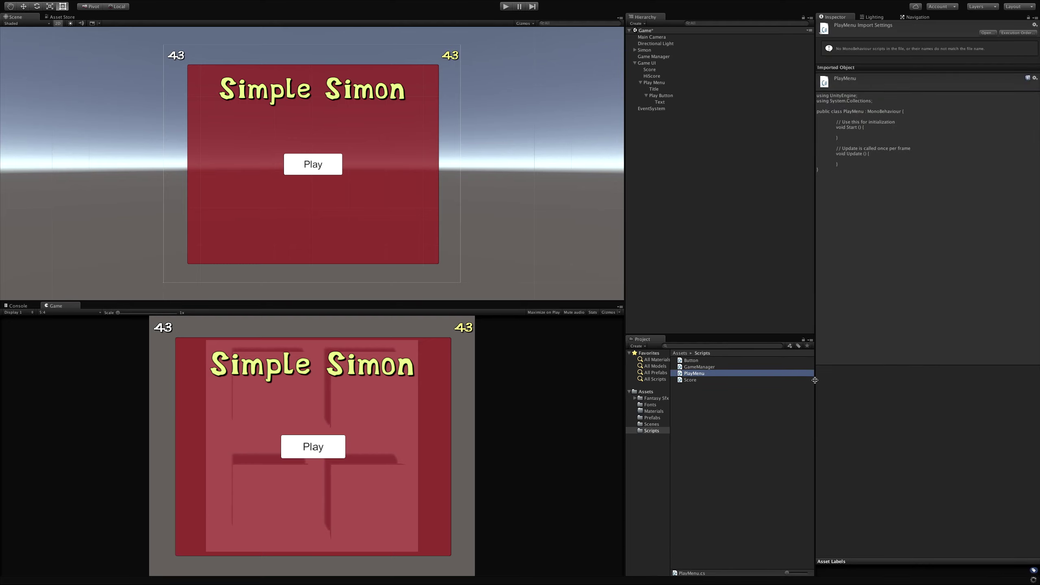
Attach PlayMenu to the Play Menu object and open the script in the code editor
click(654, 84)
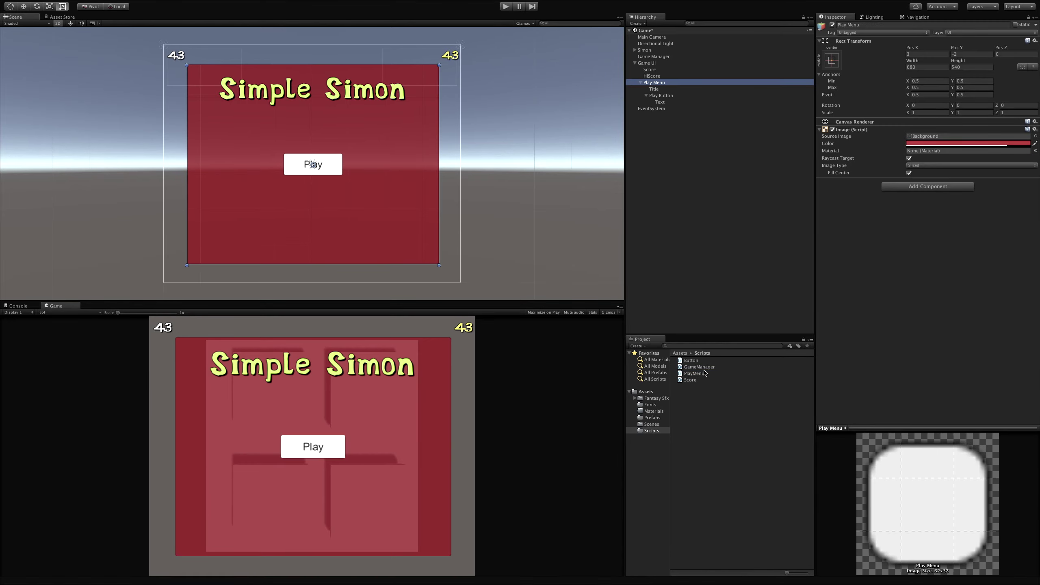
drag(704, 373, 889, 334)
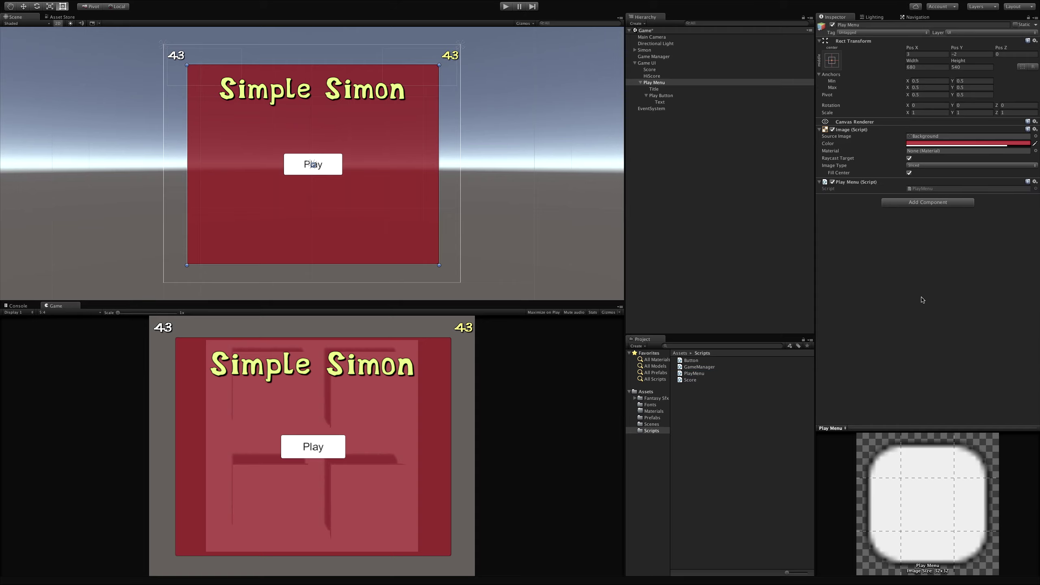
click(696, 374)
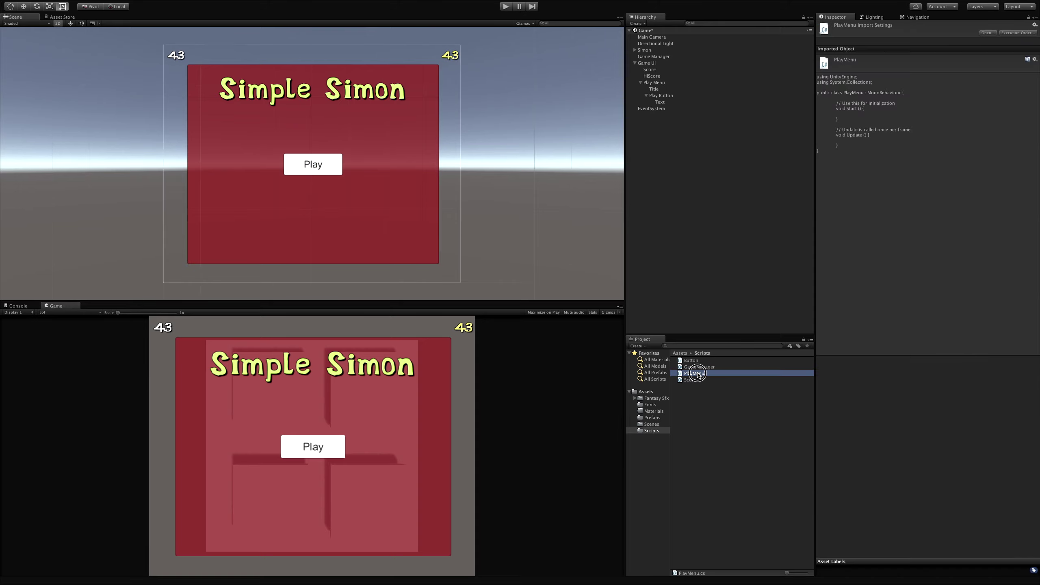
double_click(697, 374)
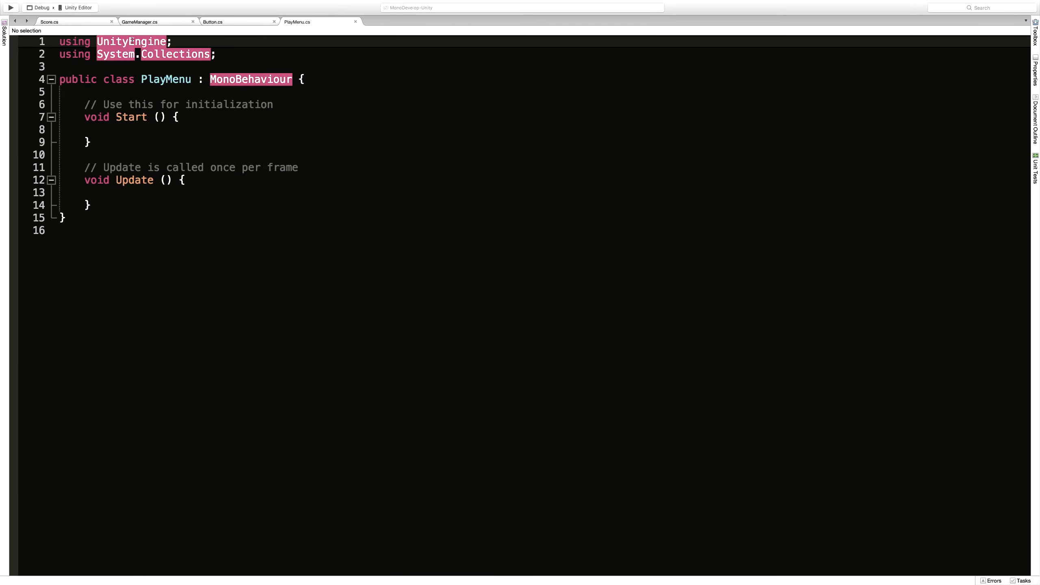
Delete the Start and Update stubs from the PlayMenu class
click(168, 91)
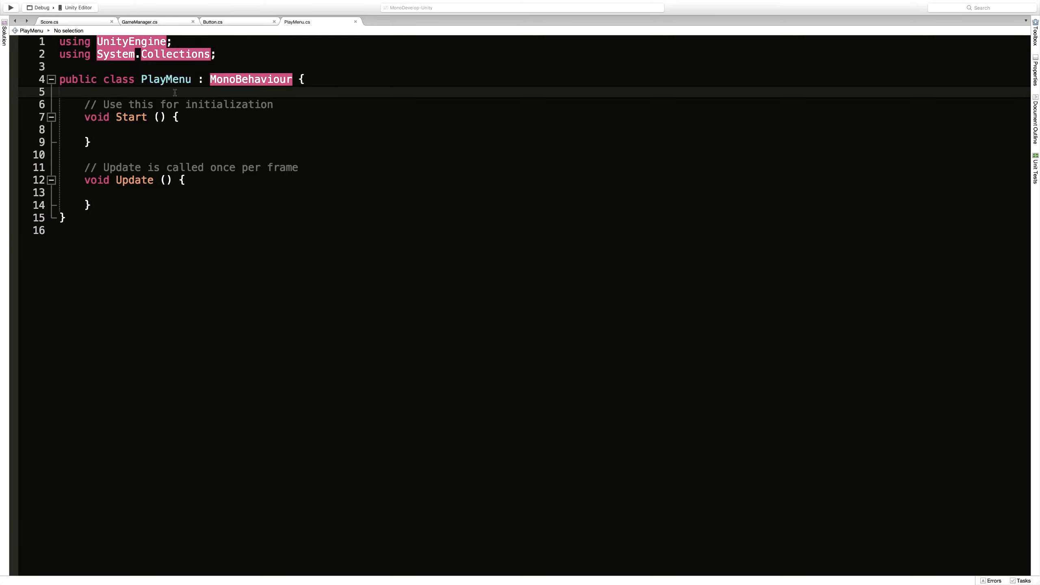
key(shift+Down)
key(shift+Down)
key(shift+Down)
key(shift+Down)
key(shift+Down)
key(shift+Down)
key(shift+Down)
key(shift+Down)
key(shift+Down)
key(shift+Down)
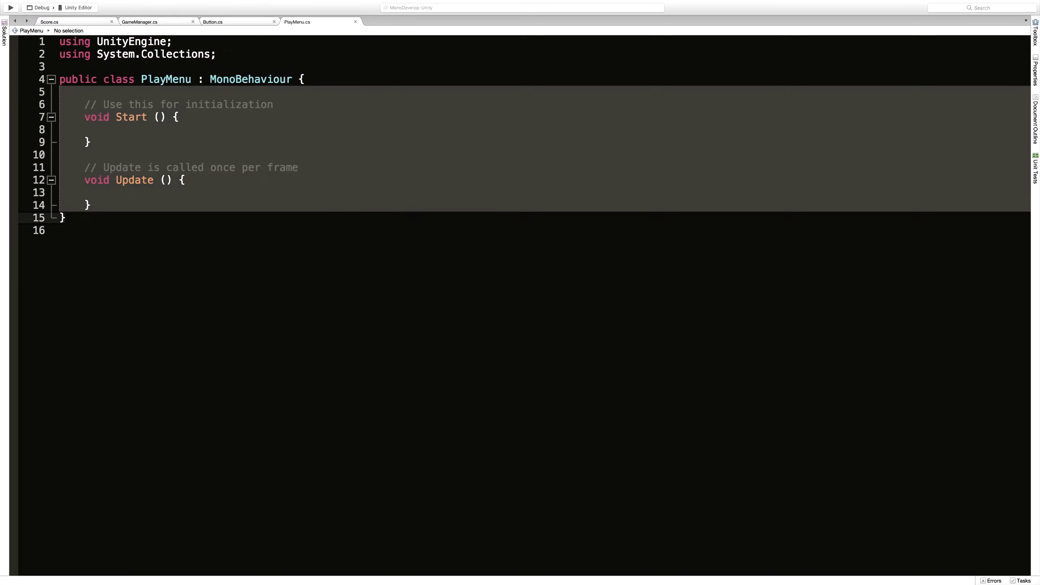
key(BackSpace)
key(Return)
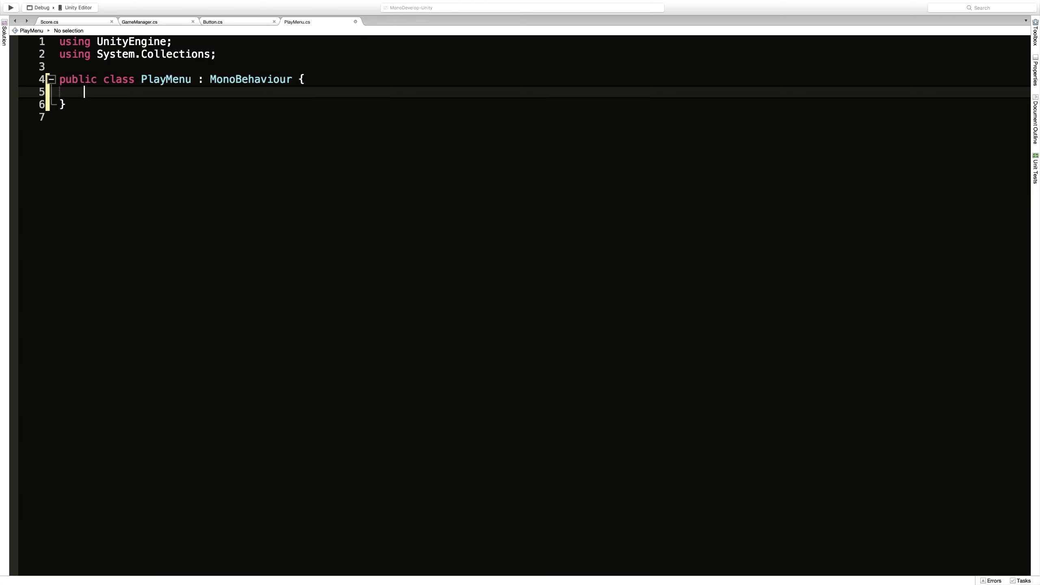
key(BackSpace)
key(BackSpace)
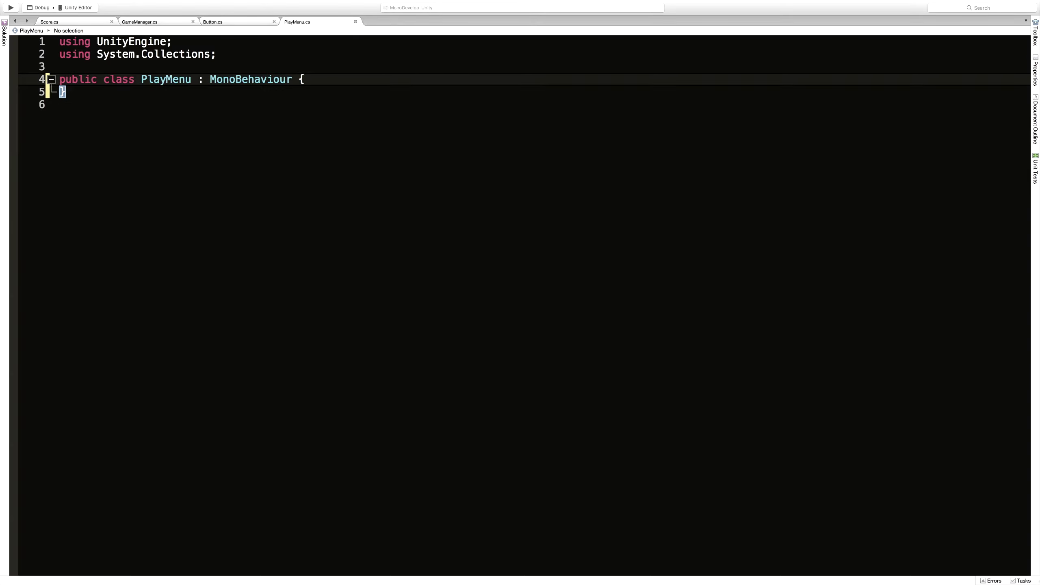
key(Return)
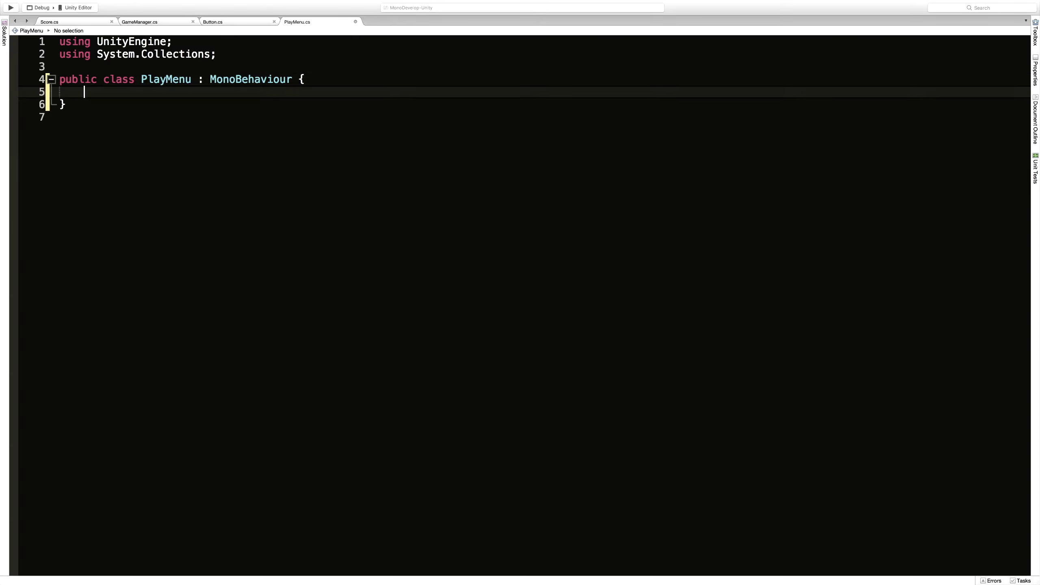
Add a public PlayButton() method logging "Play button pressed" and save the script
text(void)
key(BackSpace)
key(BackSpace)
key(BackSpace)
key(BackSpace)
key(BackSpace)
text(public void PlayBu)
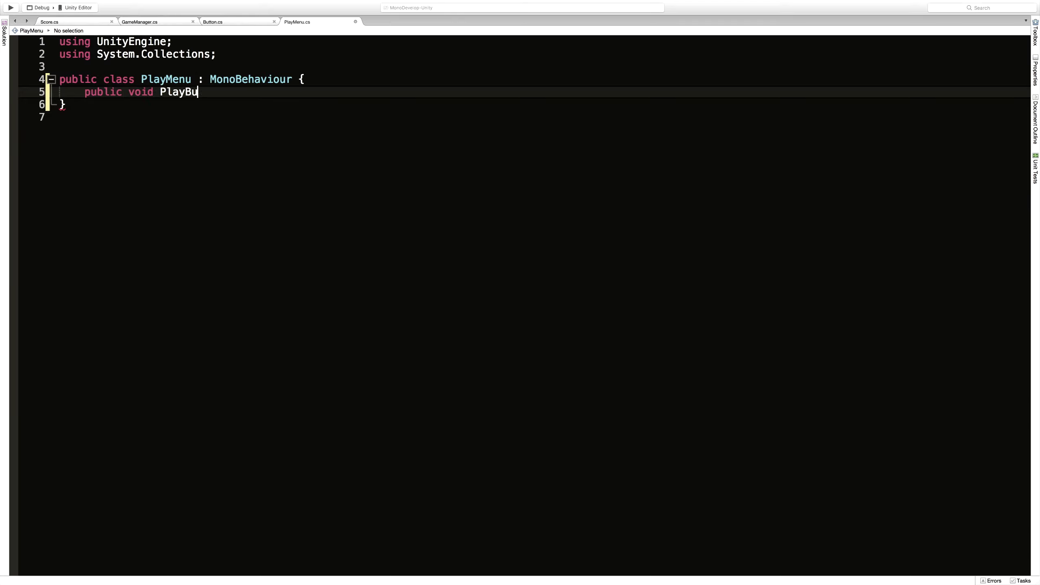
text(tton())
key(Return)
text({)
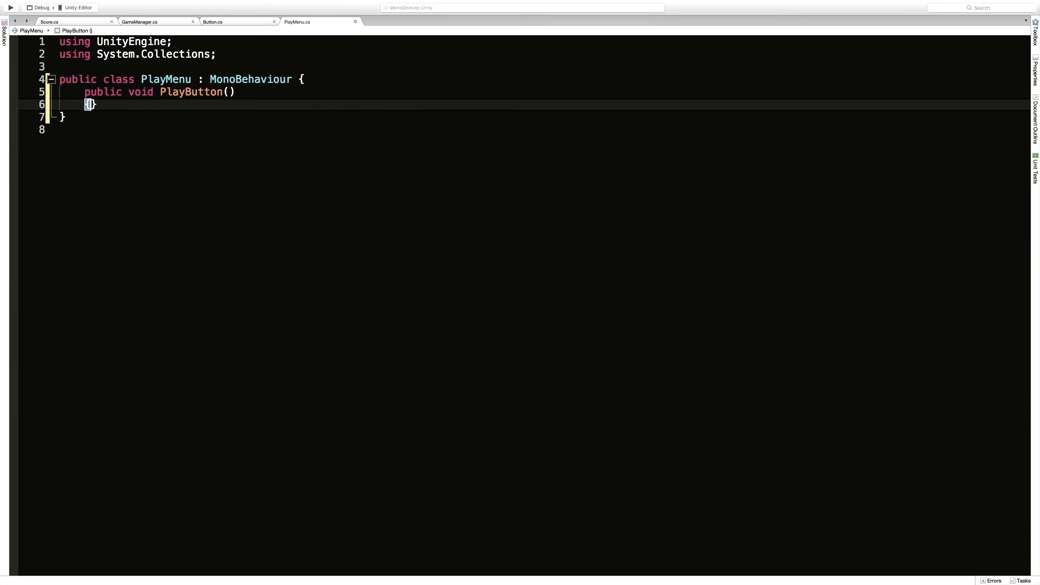
key(Return)
text(//De)
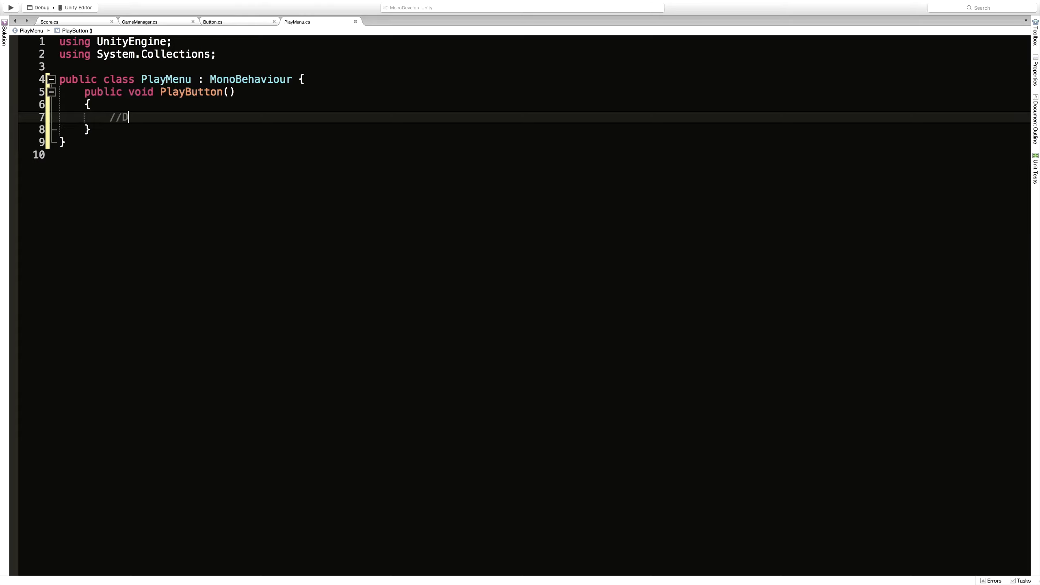
text(bug.Log();)
key(Left)
key(Left)
text("Play button pr)
text(essed)
key(super+slash)
key(super+s)
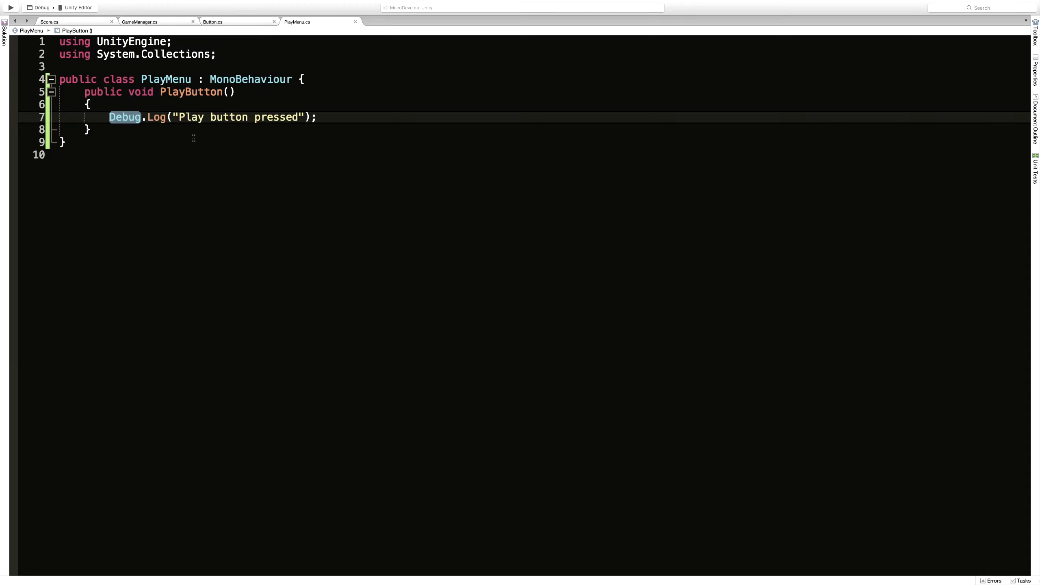
key(super+Tab)
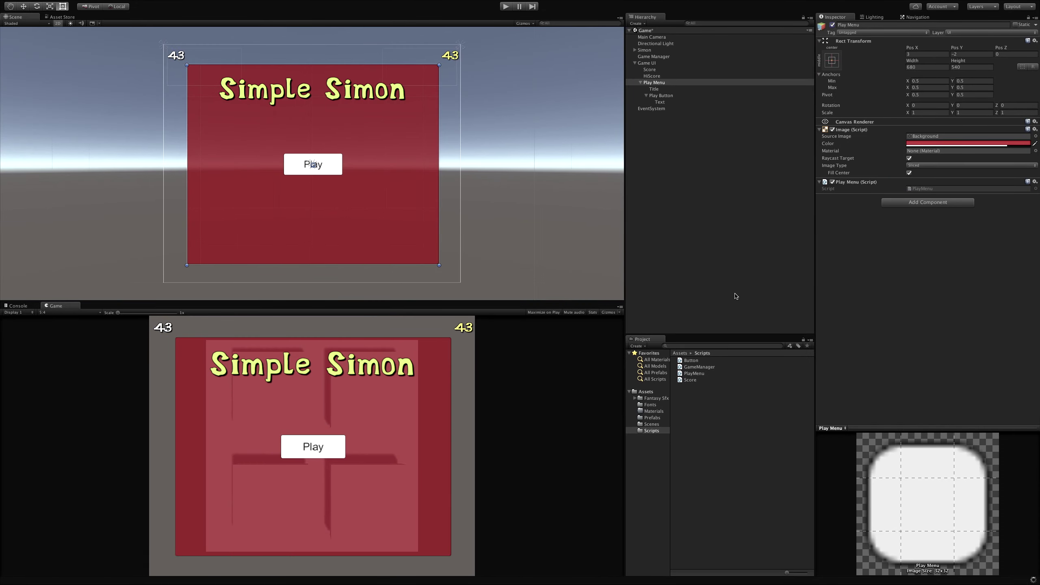
Select Play Button, add an On Click entry, and set Play Menu as its target object
click(669, 103)
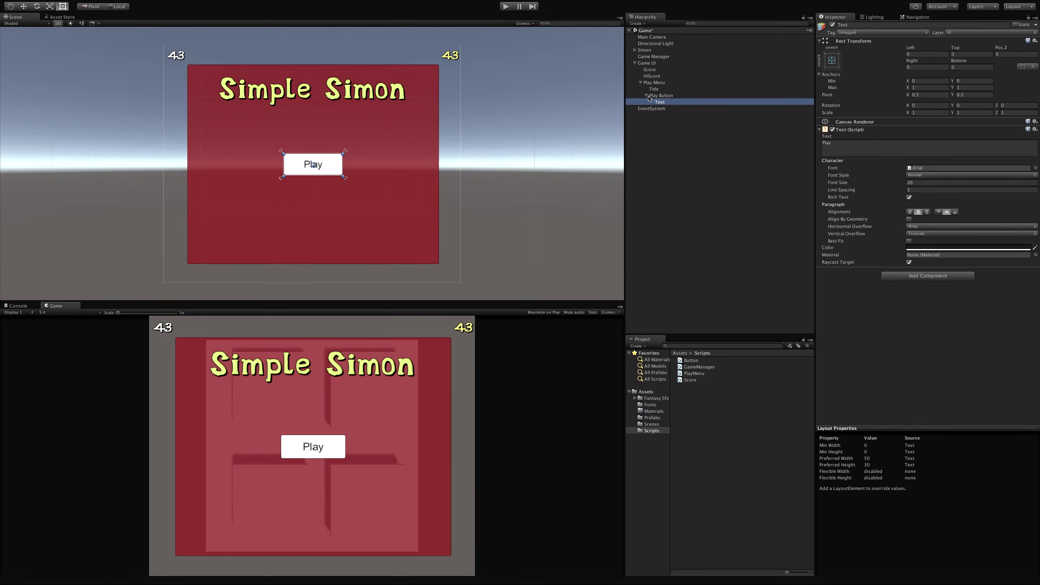
click(647, 96)
click(669, 96)
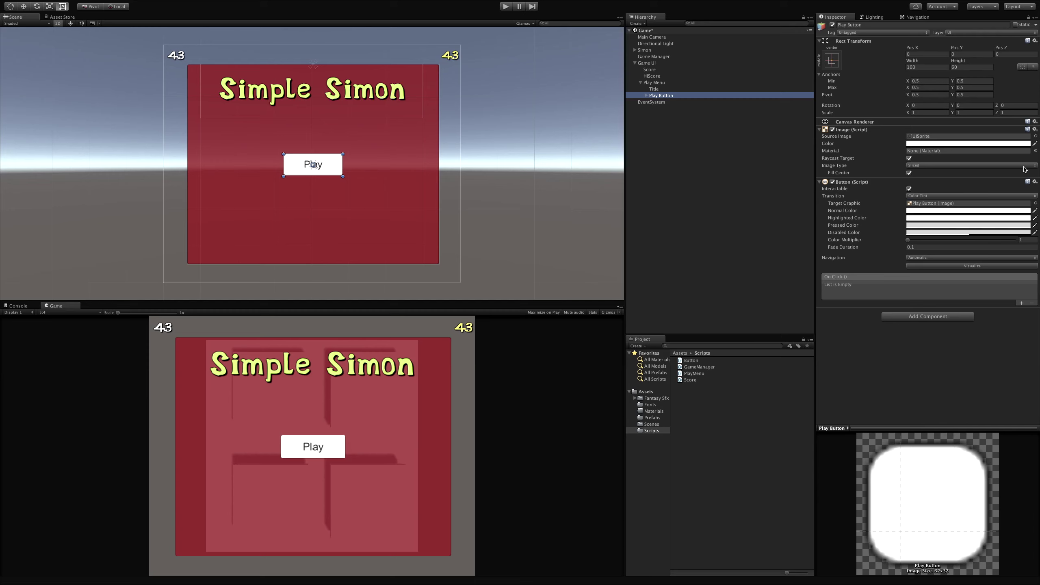
click(1022, 304)
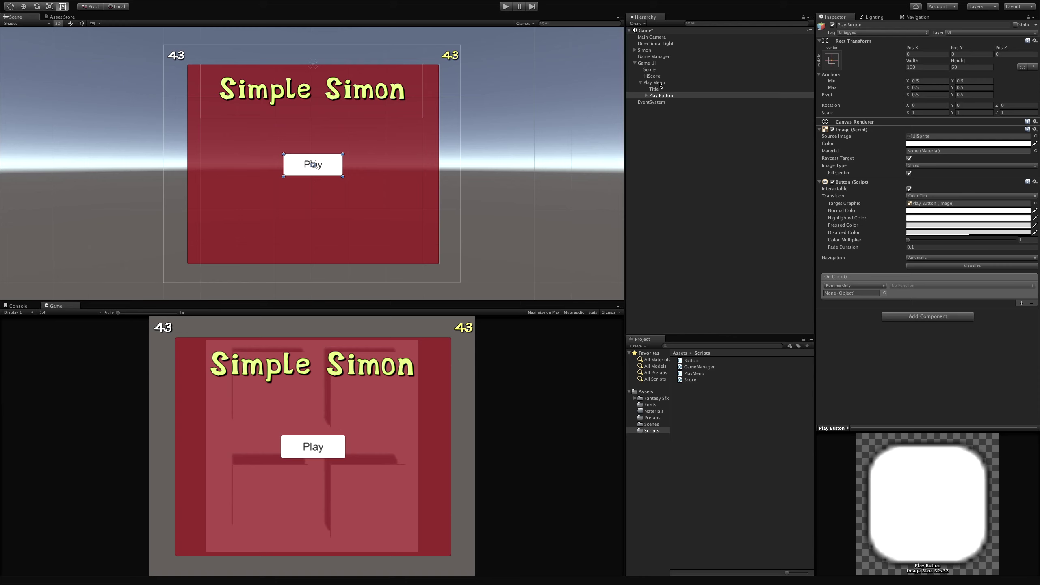
drag(659, 85, 859, 295)
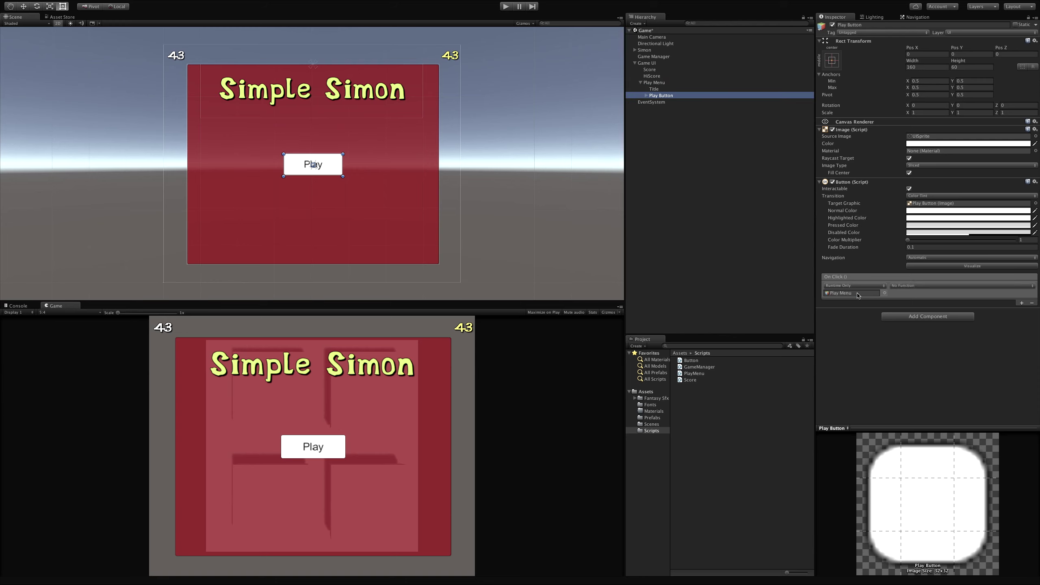
Set the On Click function to PlayMenu > PlayButton ()
click(912, 286)
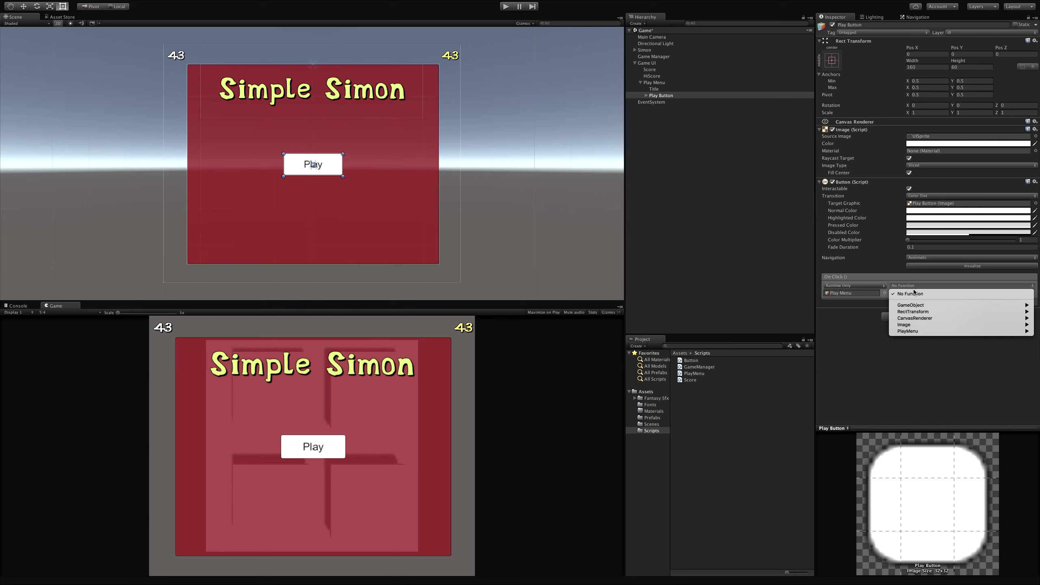
mouse_move(924, 306)
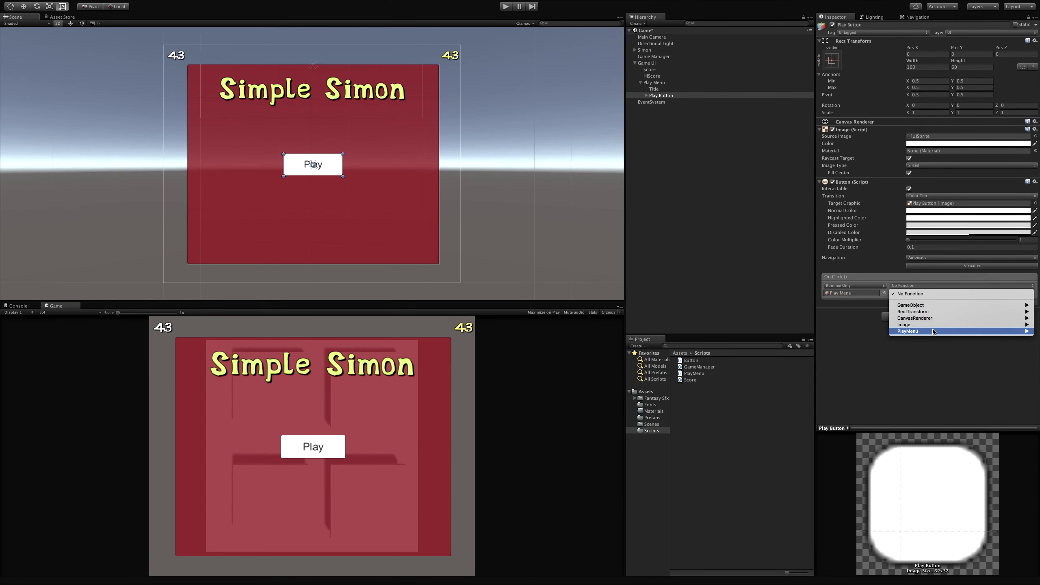
mouse_move(933, 332)
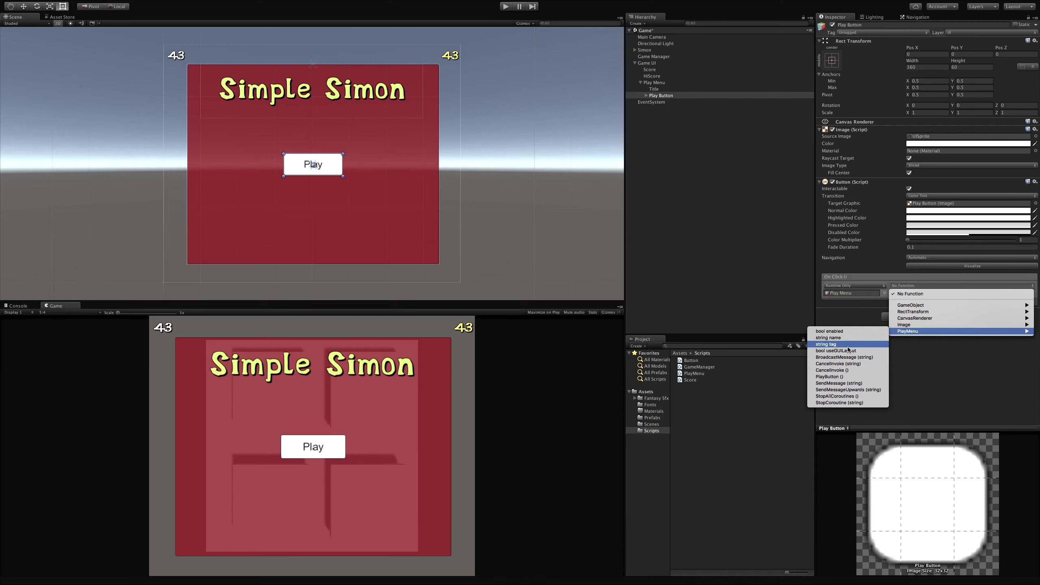
click(858, 377)
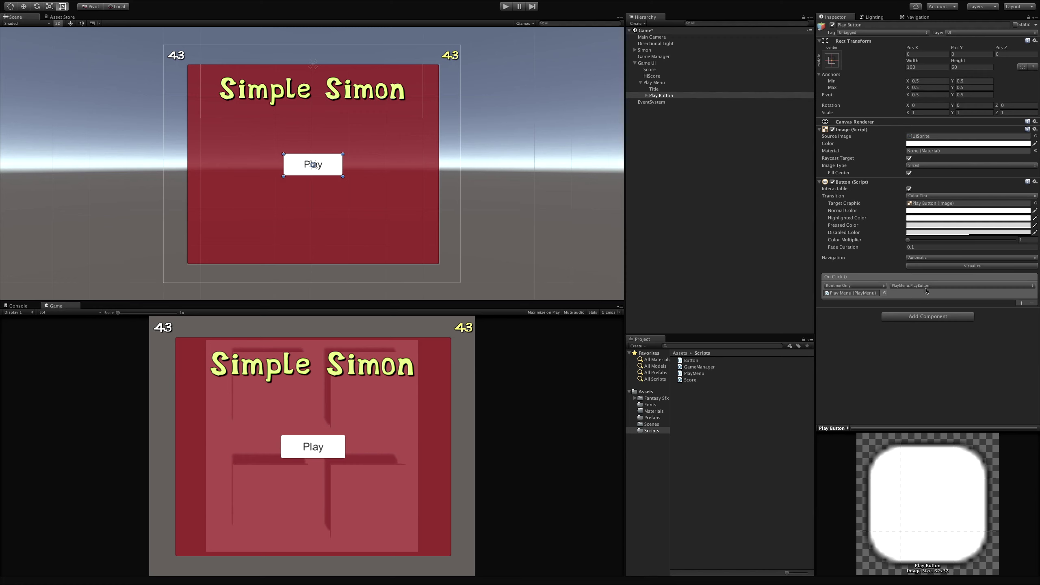
Add a spare On Click entry, then undo it to remove it
click(1022, 303)
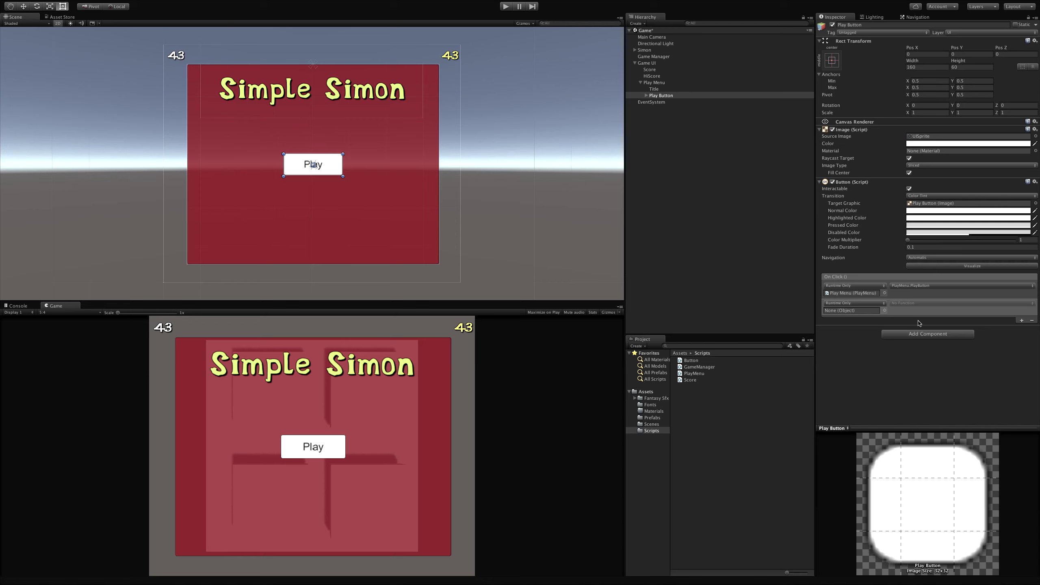
click(928, 312)
key(ctrl+z)
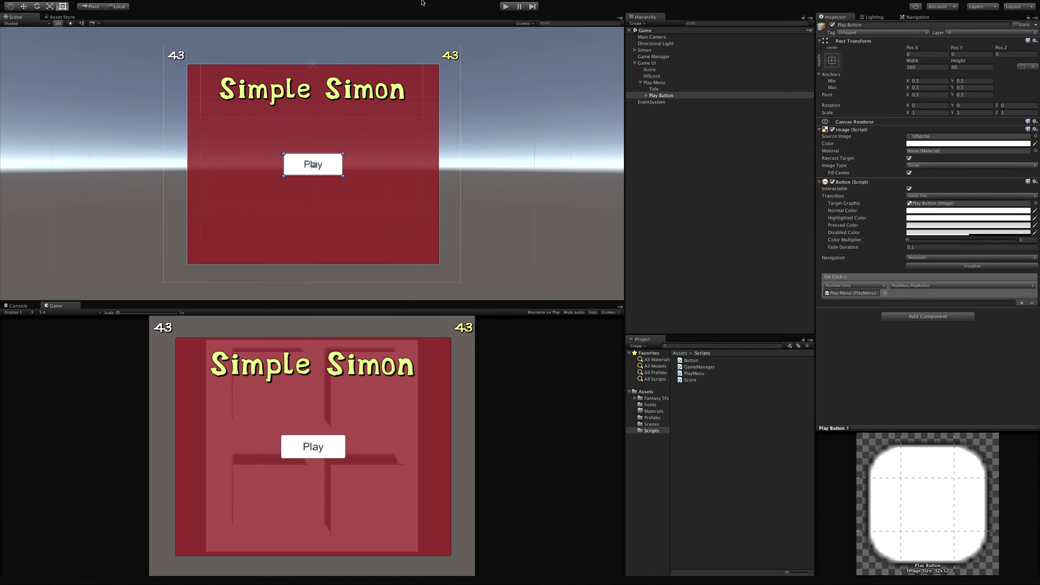
Run the game, press the in-game Play button, and confirm the Console shows "Play button pressed"
click(505, 6)
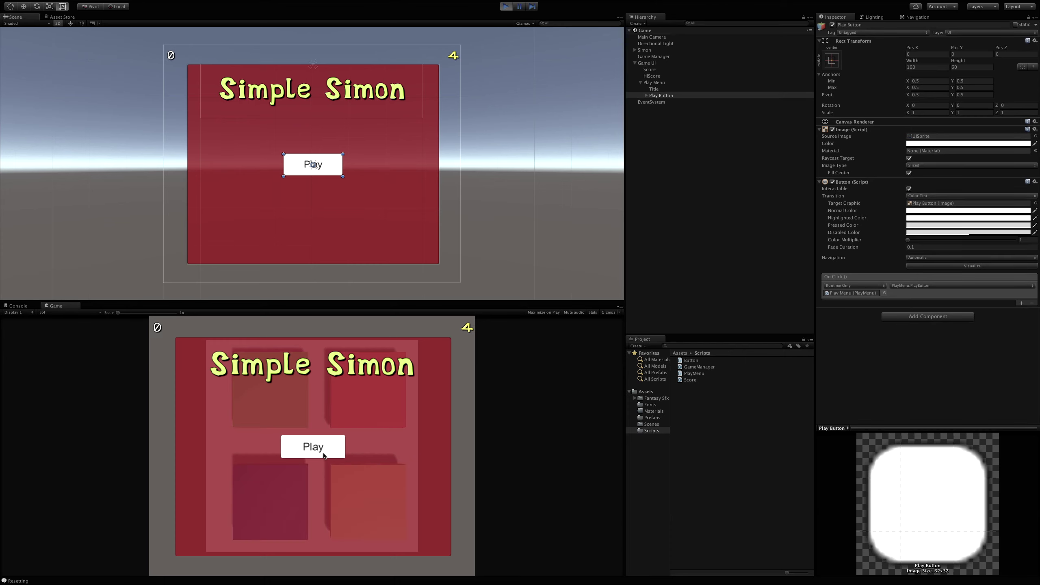
click(18, 305)
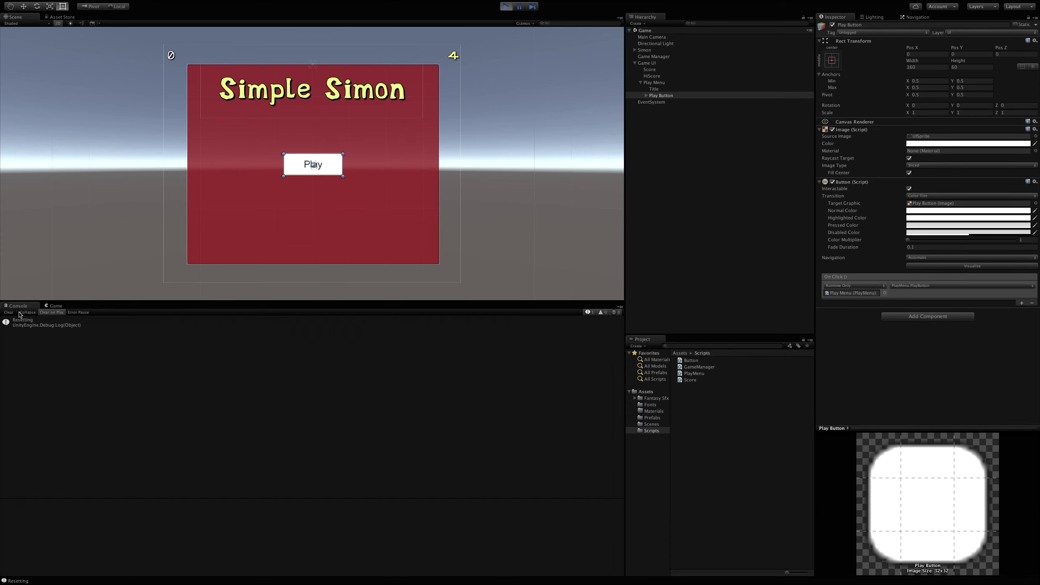
click(58, 306)
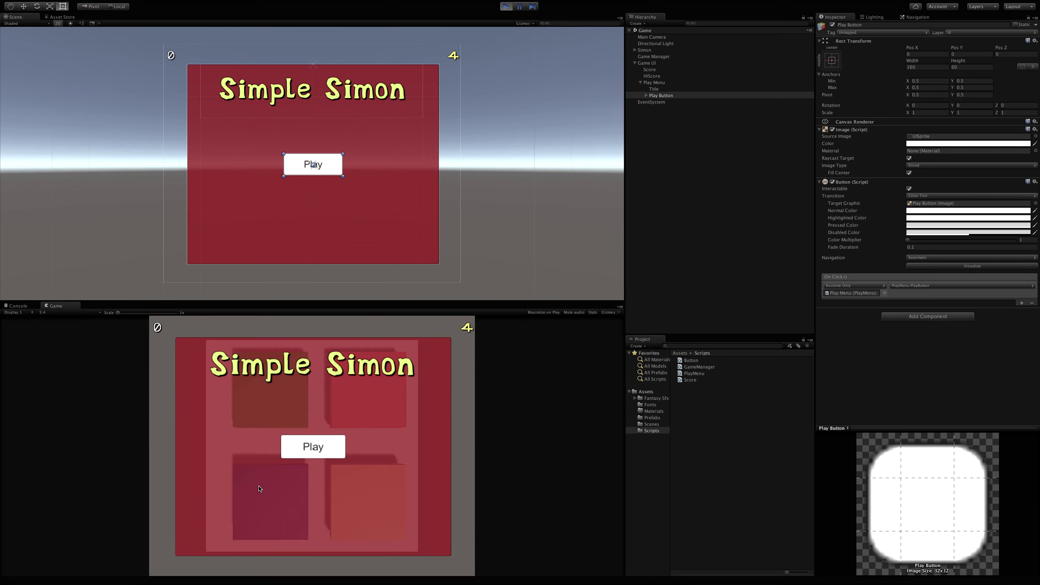
click(315, 455)
click(17, 305)
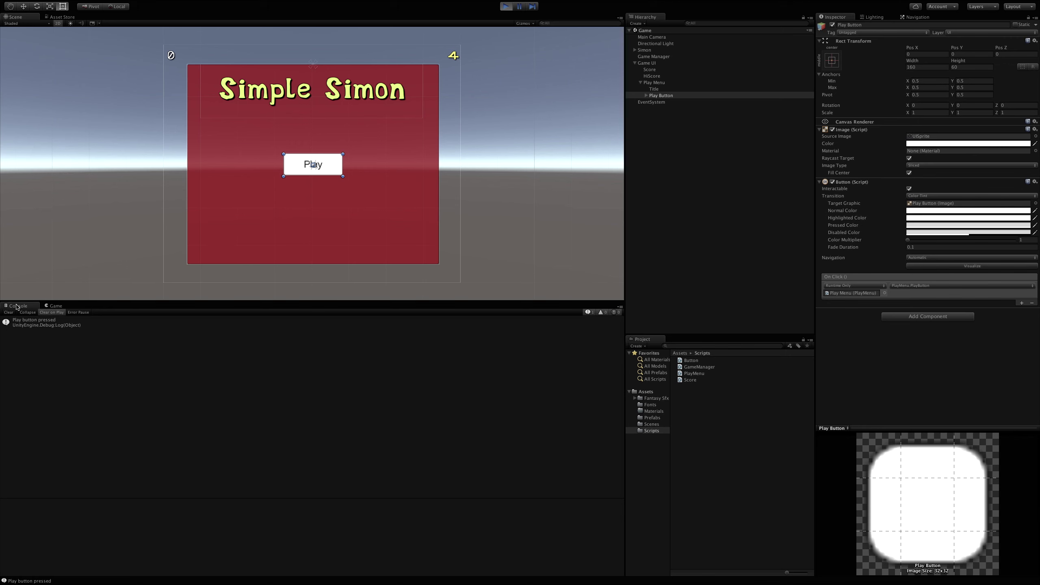
click(511, 6)
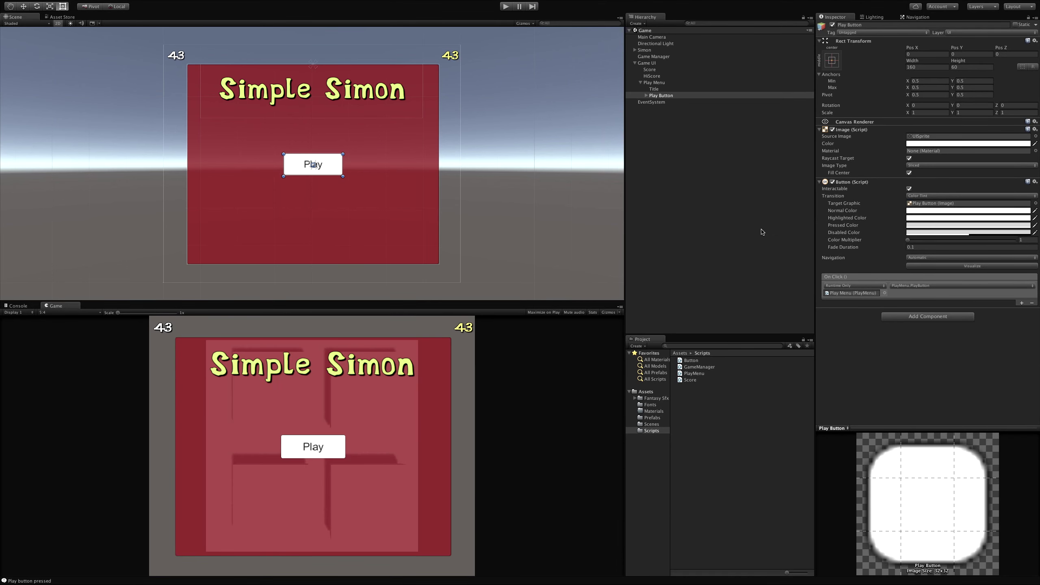
key(super+Tab)
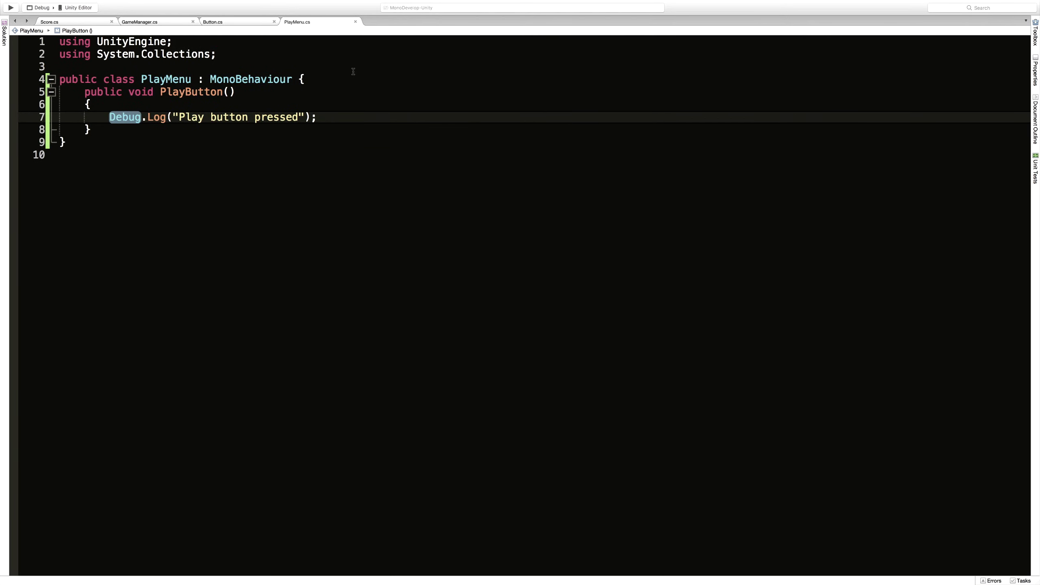
In GameManager.cs, review Start's calls and make the PlayGame IEnumerator public
click(162, 21)
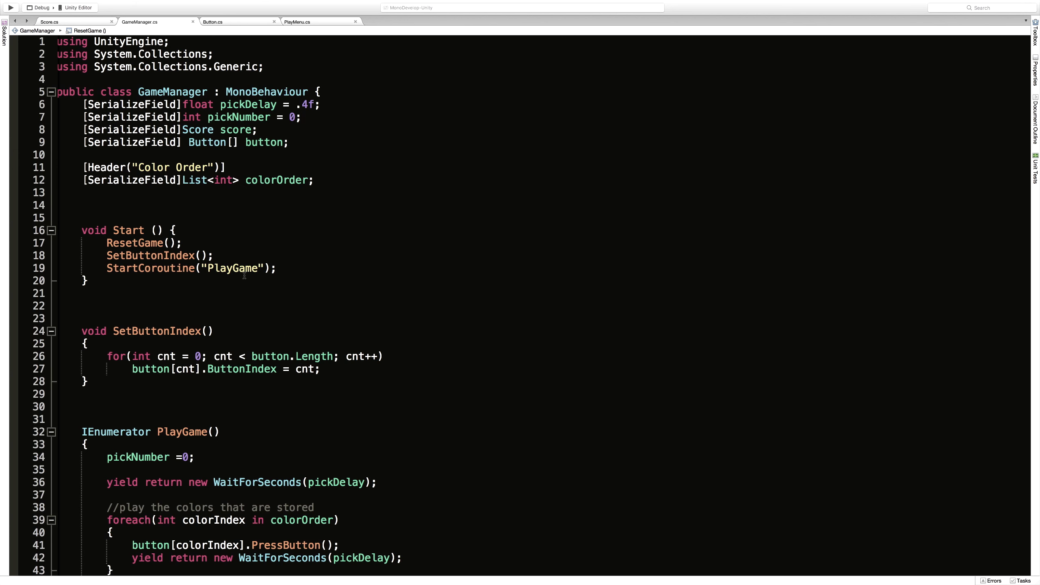
scroll(245, 274, down, 4)
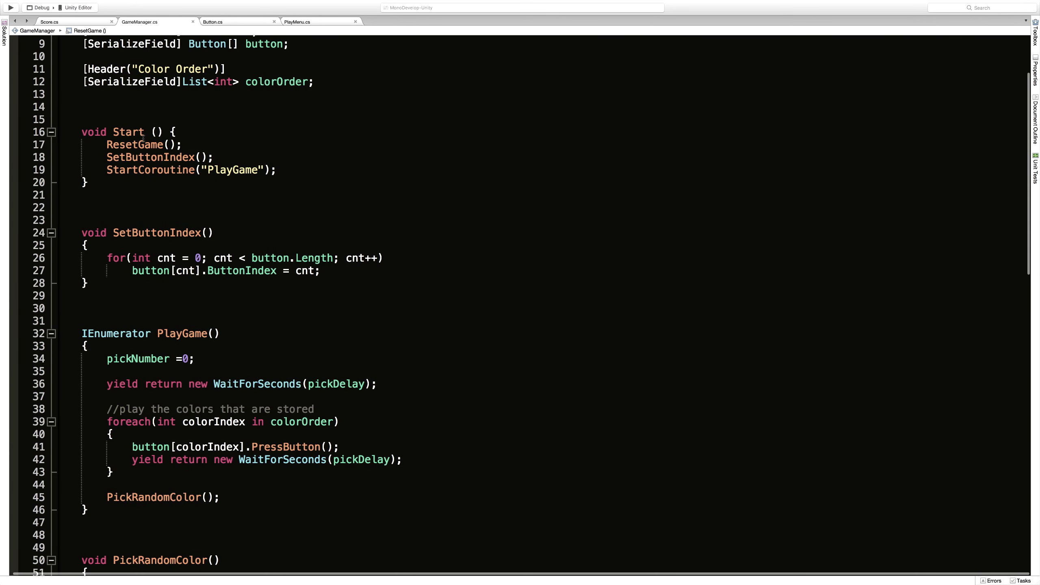
drag(107, 144, 181, 144)
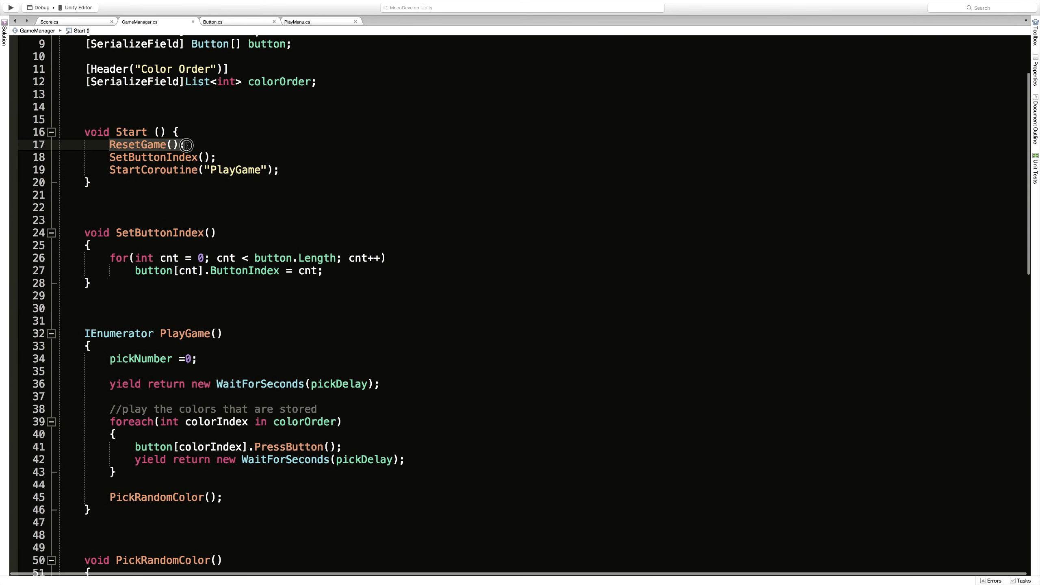
drag(110, 157, 222, 158)
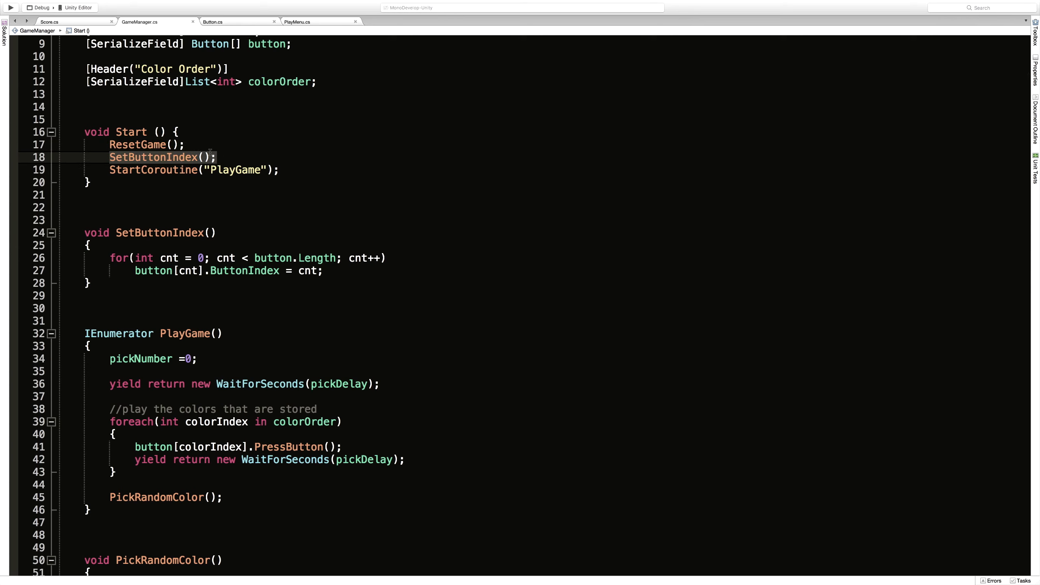
drag(110, 169, 291, 173)
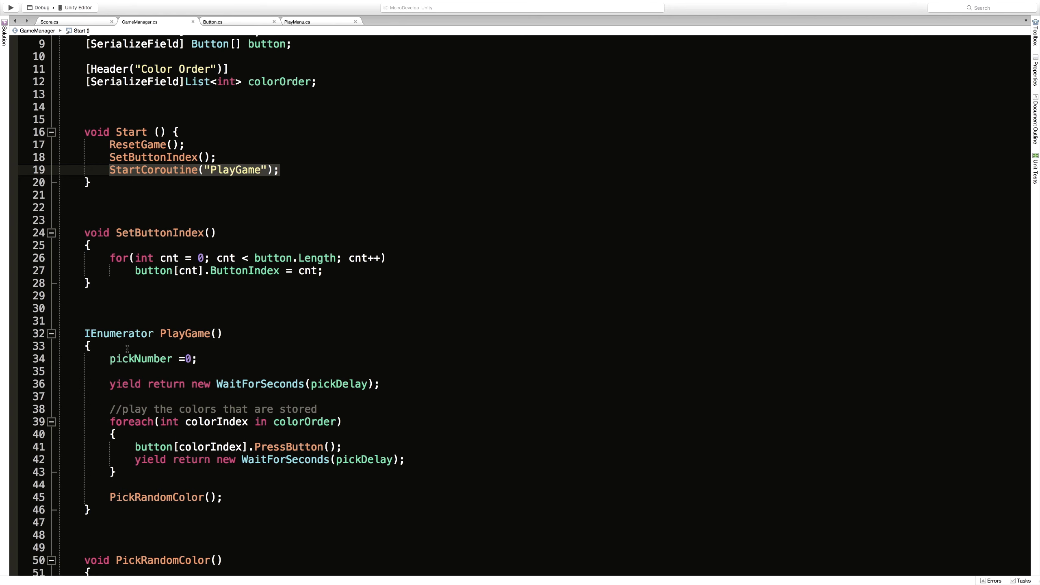
click(85, 334)
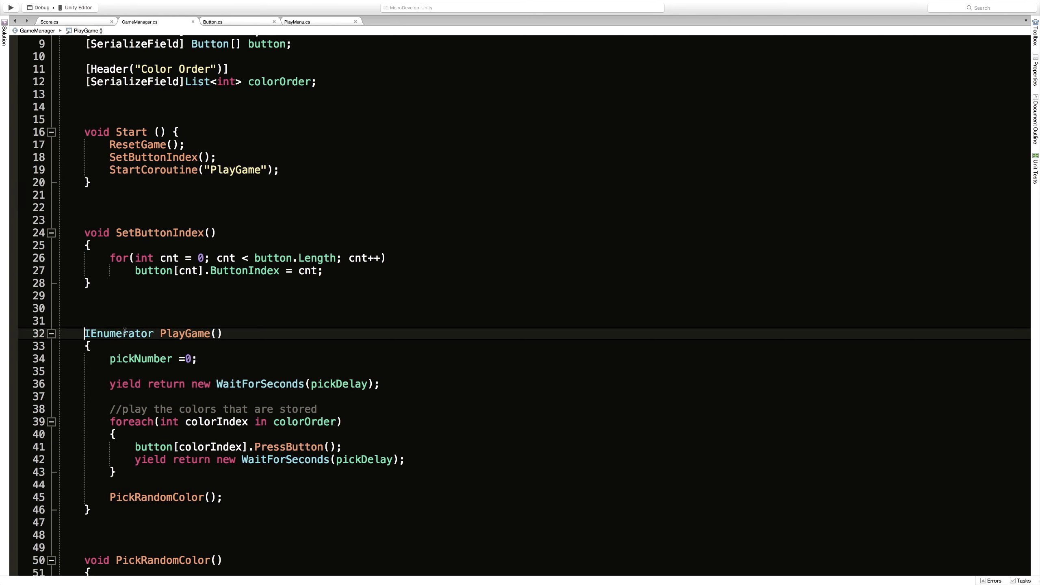
text(public)
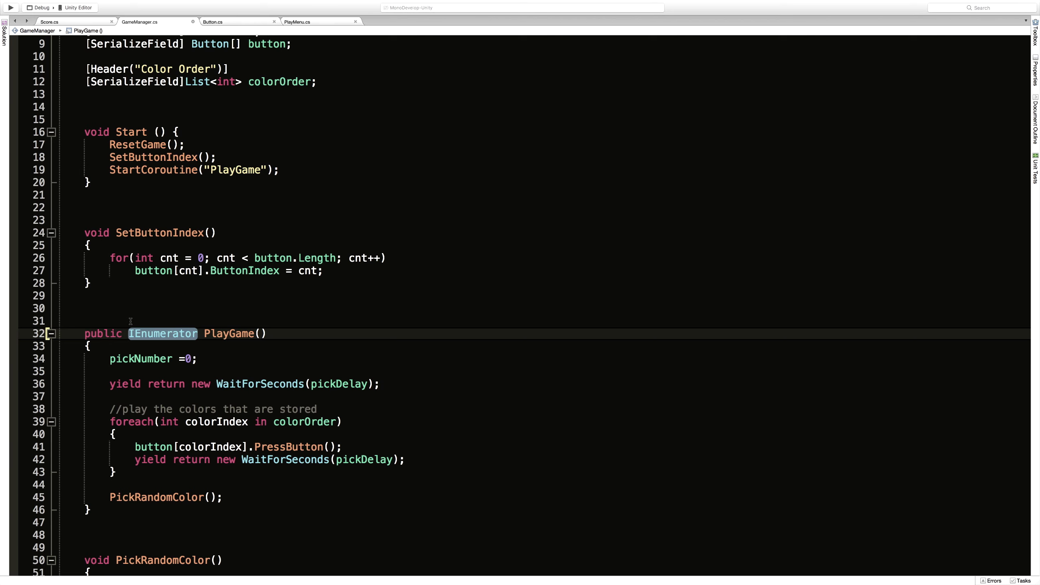
Comment out the StartCoroutine(PlayGame) call on line 19 in Start
click(218, 157)
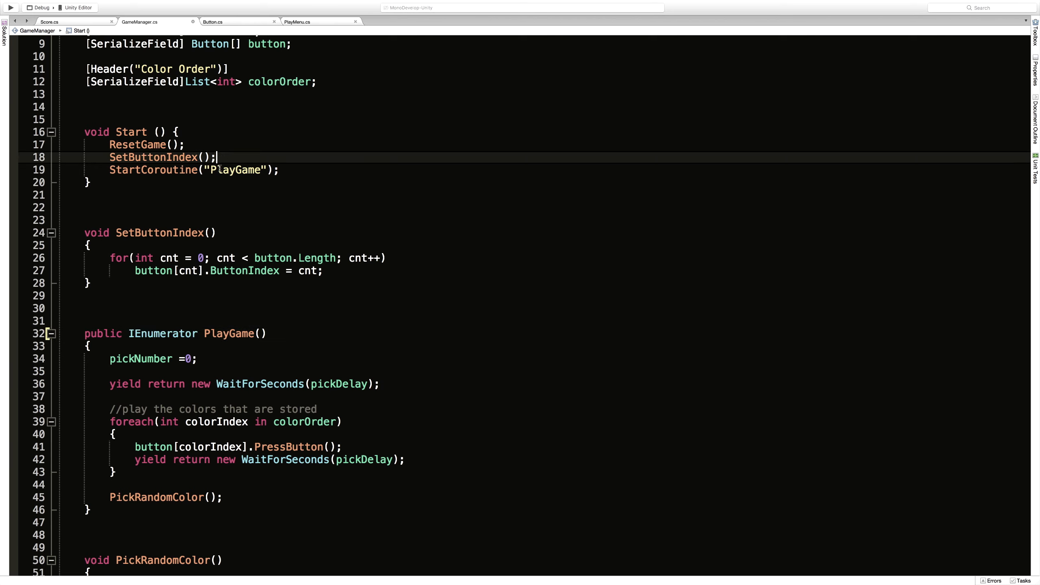
key(Down)
key(Down)
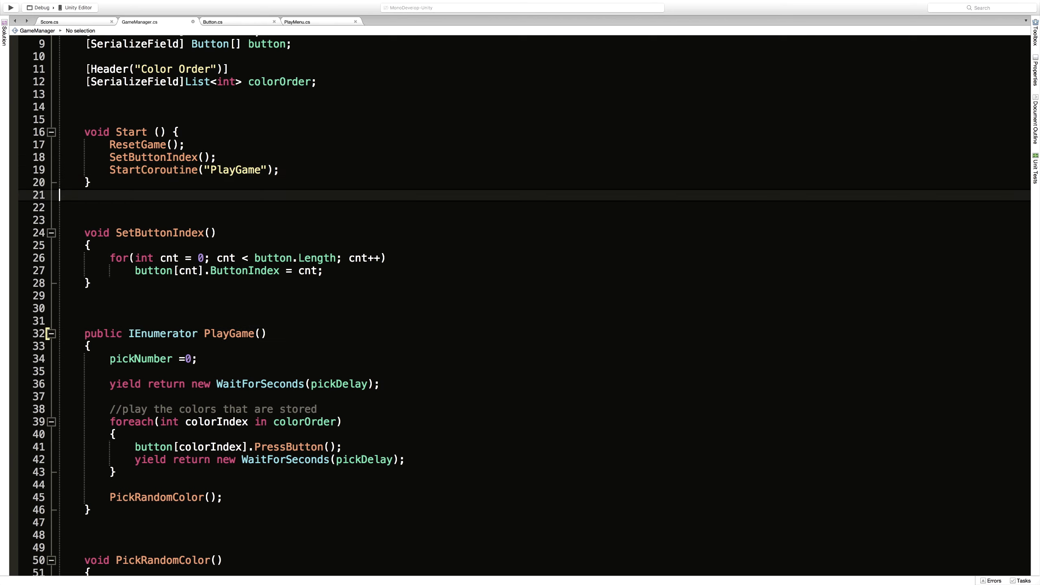
key(Up)
key(Up)
key(super+slash)
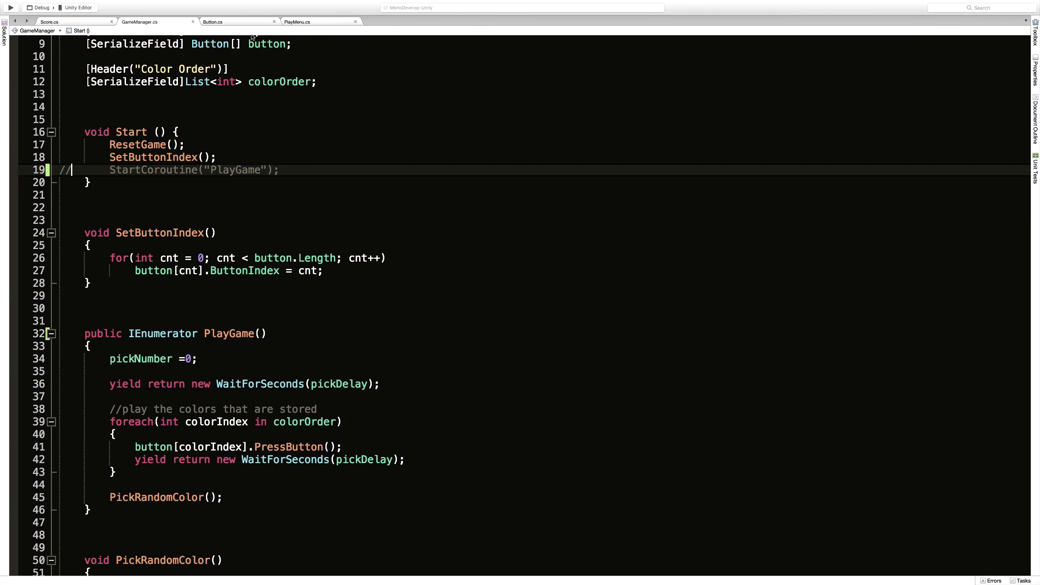
click(308, 22)
Declare a 'GameManager gm;' field at the top of the PlayMenu class
click(308, 80)
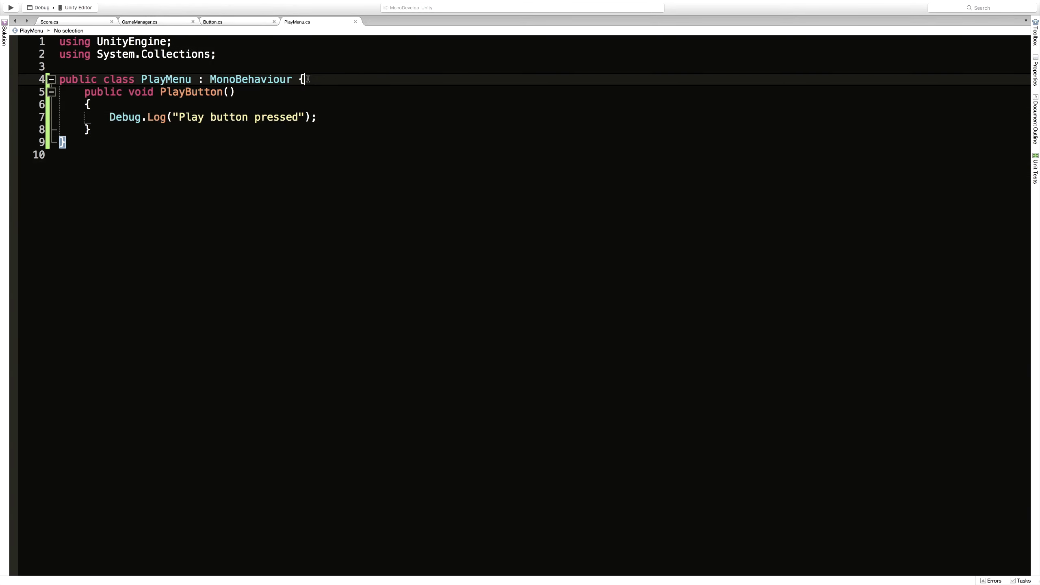
key(Return)
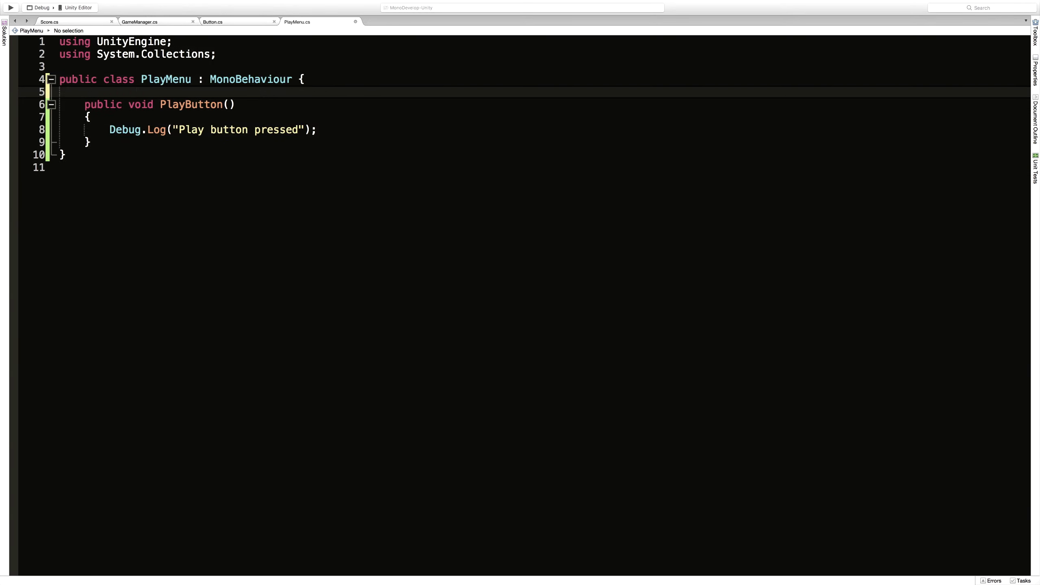
text(Game)
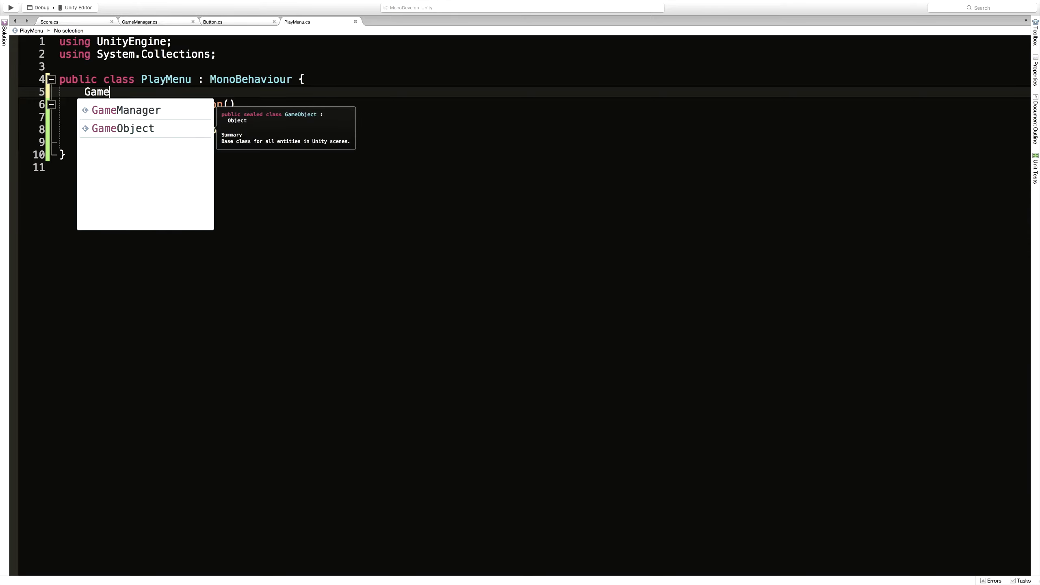
key(Up)
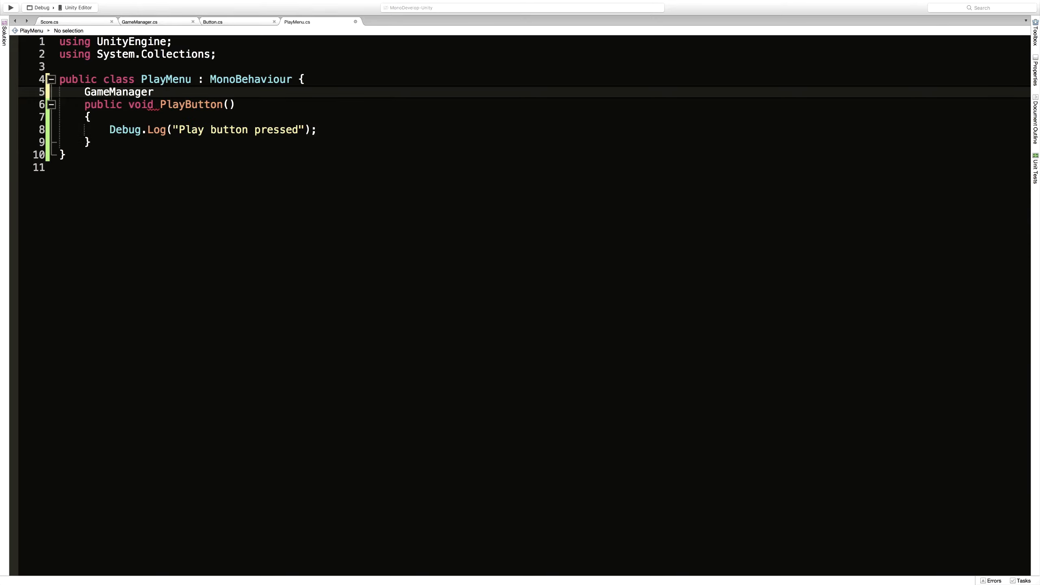
text(gm;)
key(Return)
key(Return)
key(Return)
Add StartCoroutine(gm.PlayGame); to PlayButton() and save the script
click(317, 167)
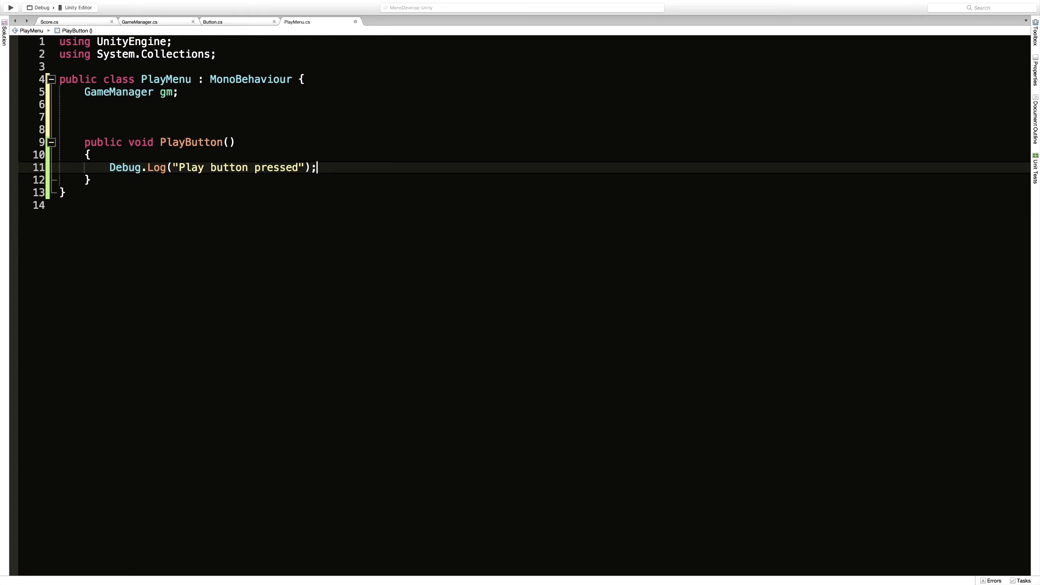
key(Return)
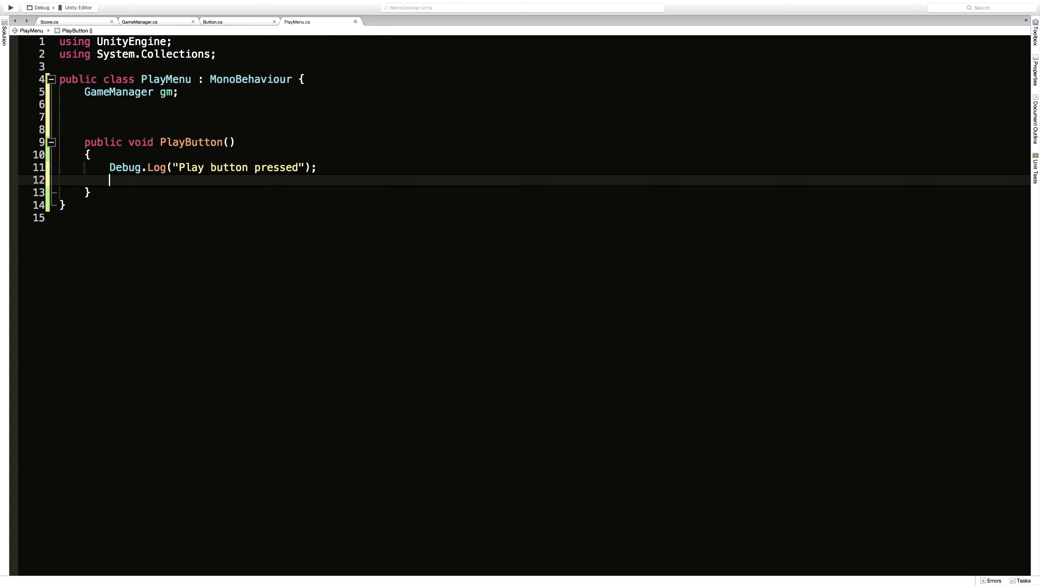
key(Return)
key(BackSpace)
text(Start)
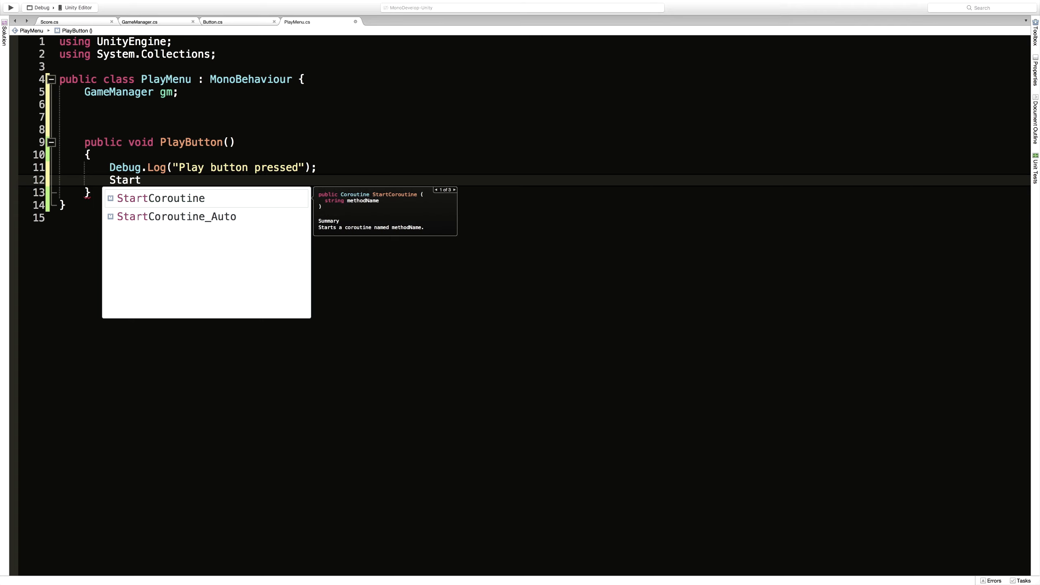
text(Coroutine()
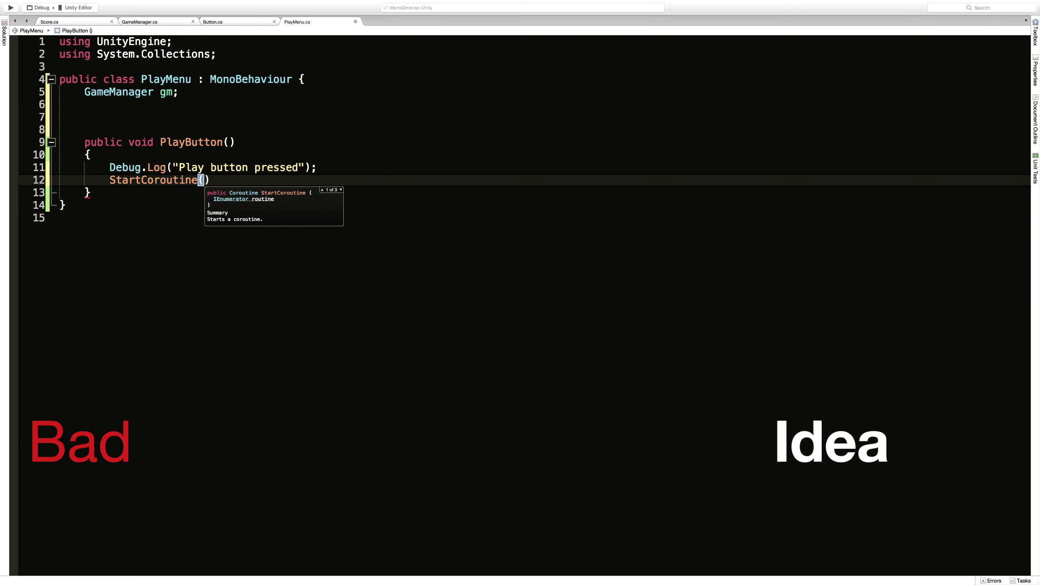
text(gm.St)
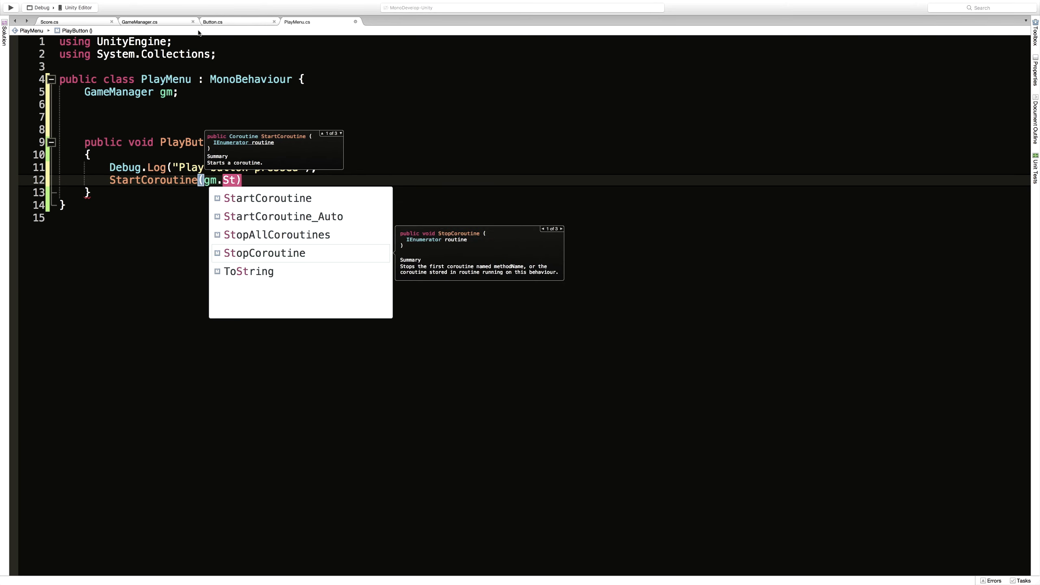
click(145, 22)
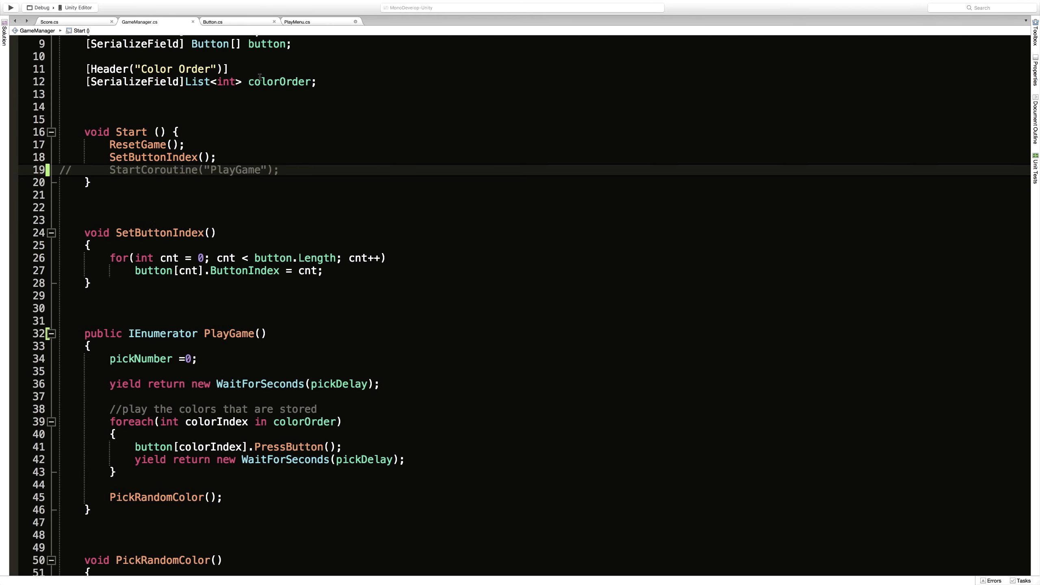
click(304, 22)
key(BackSpace)
key(BackSpace)
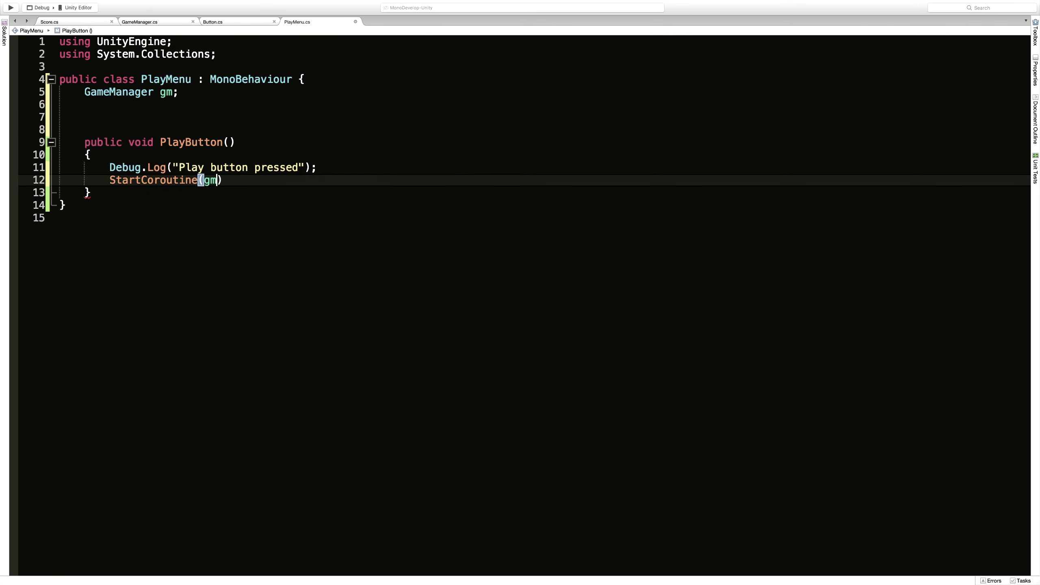
text(Play)
key(Return)
text();)
key(super+s)
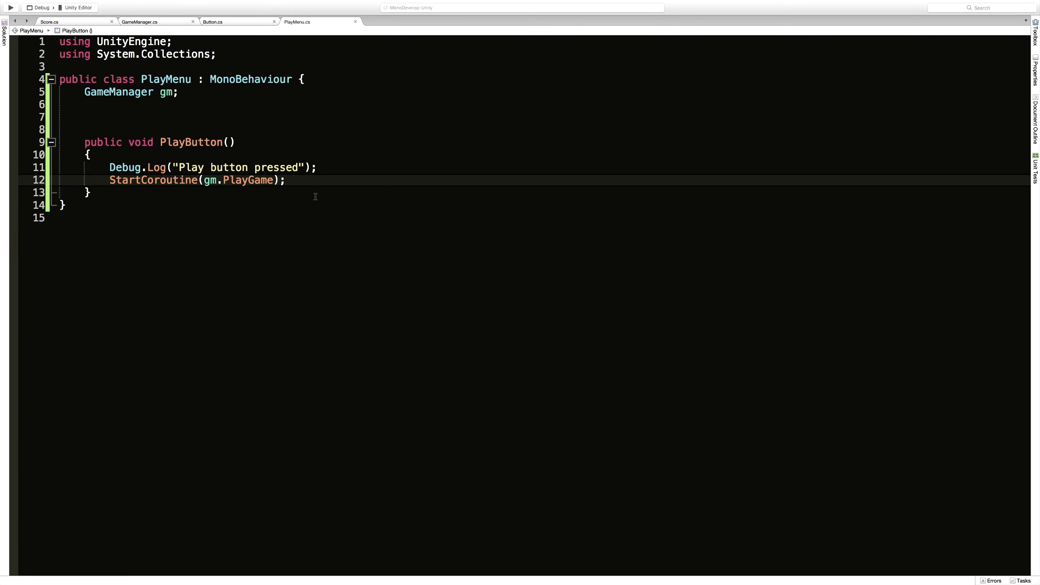
key(super+Tab)
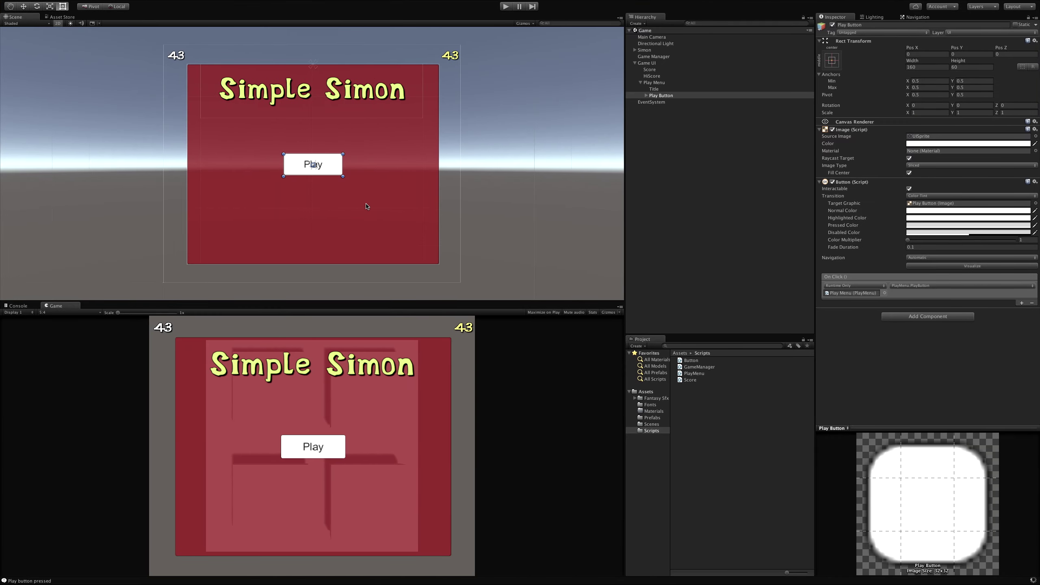
Show the compile errors in the Unity Console
click(27, 312)
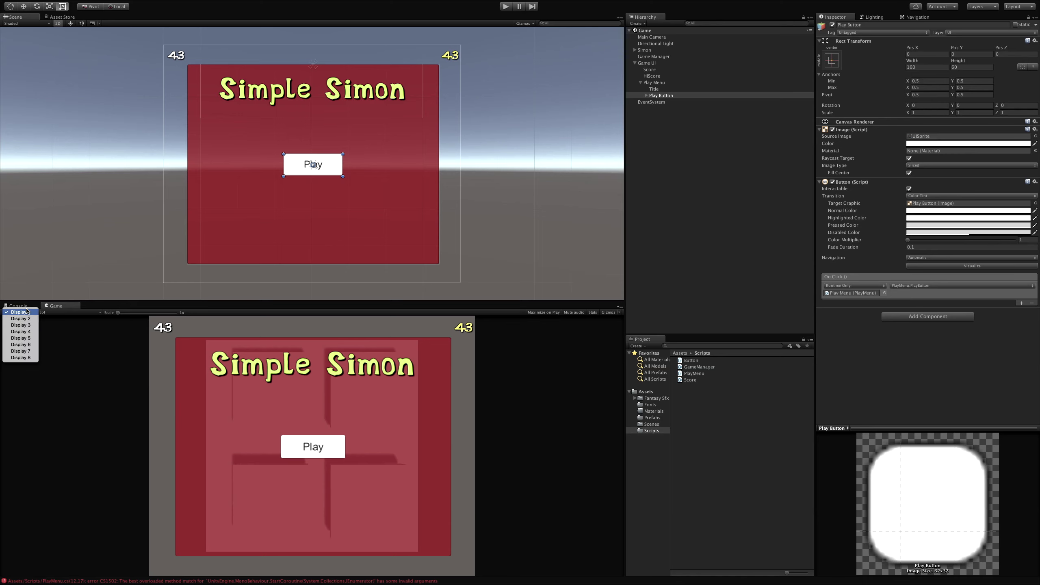
click(25, 312)
click(21, 305)
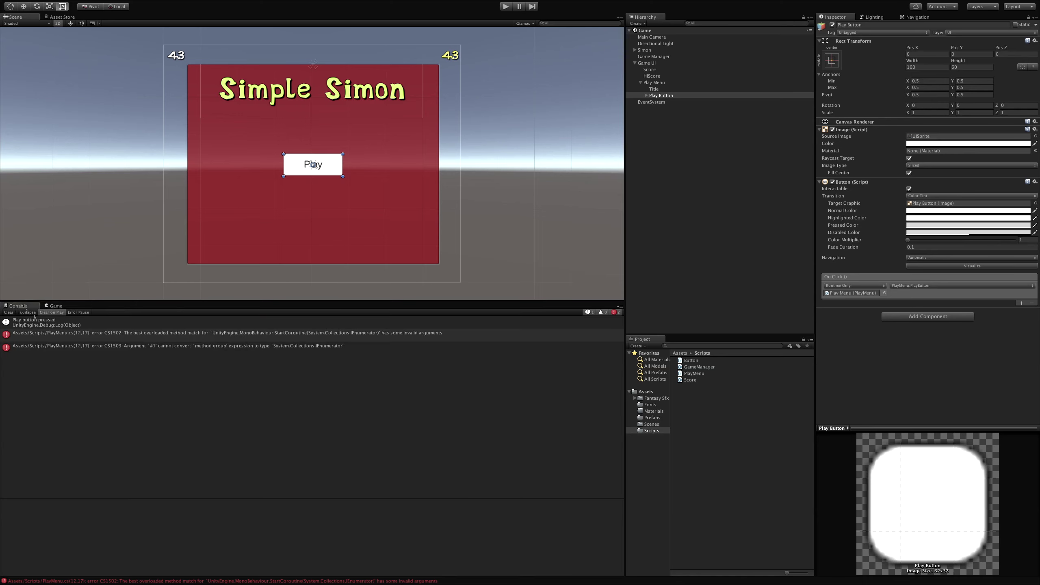
key(super+Tab)
Change the call to gm.PlayGame(), clear the Console, and select Play Menu
click(274, 180)
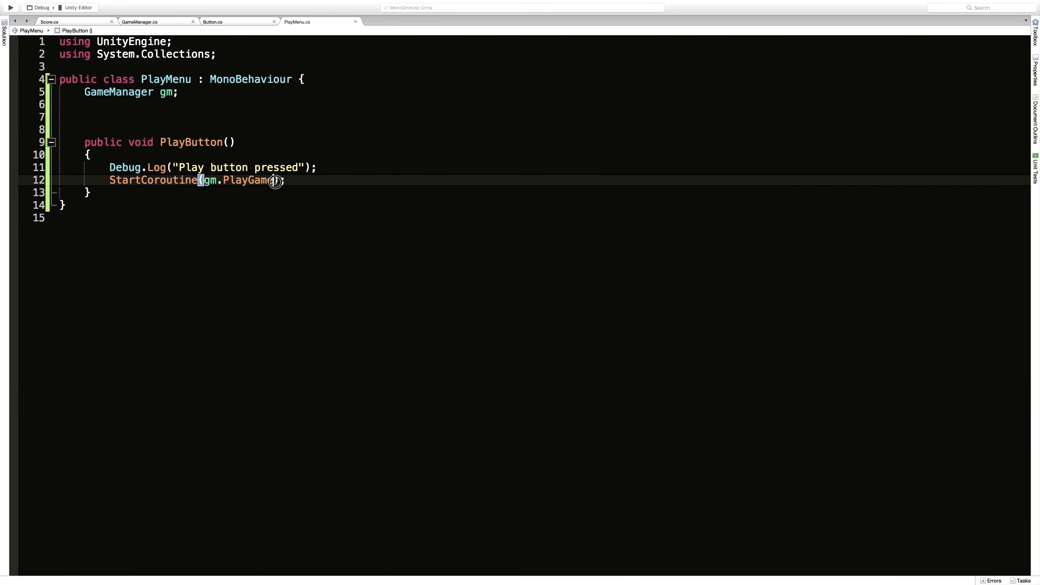
text(())
key(super+Tab)
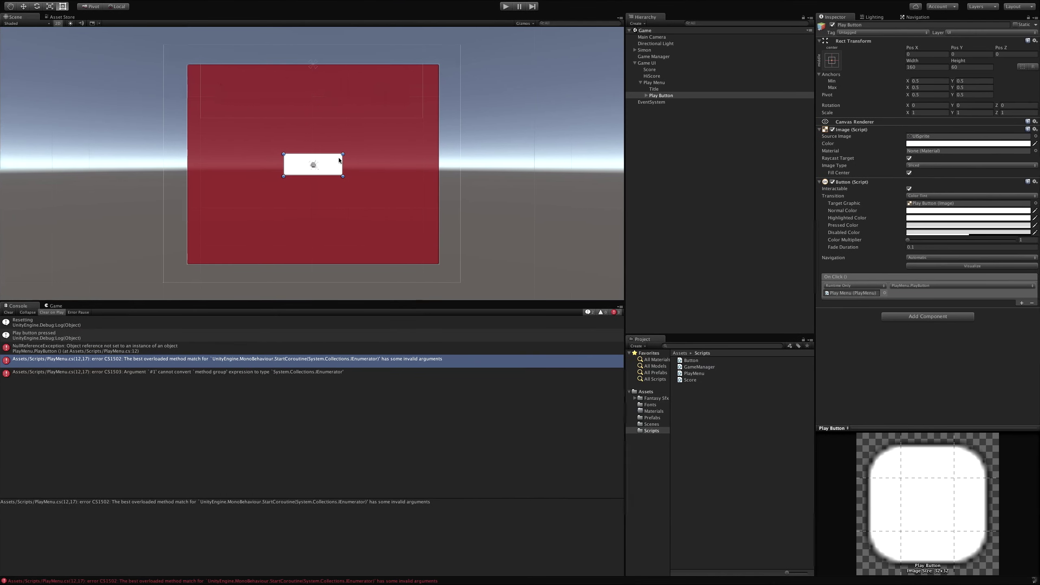
click(8, 313)
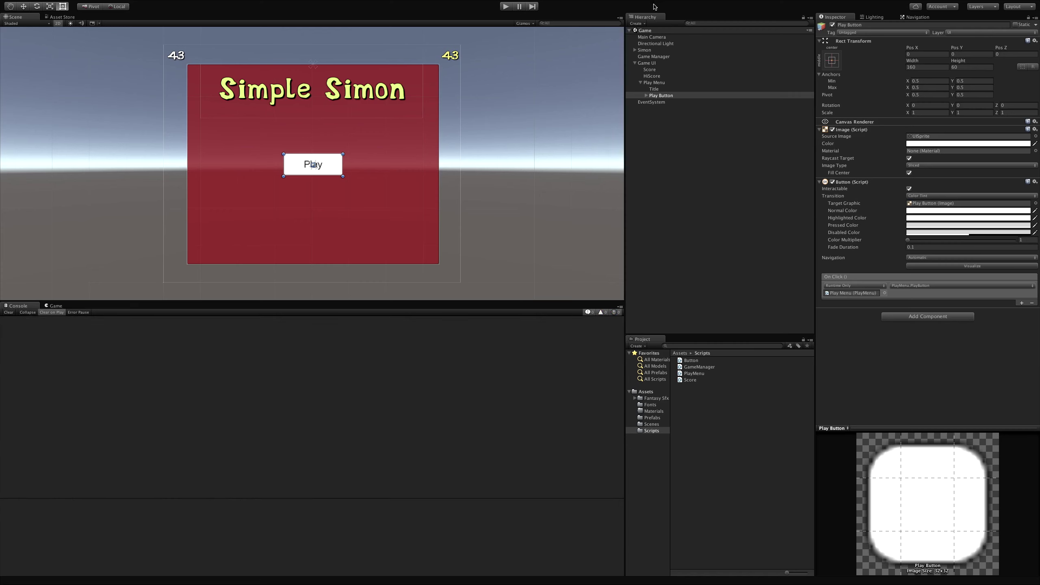
click(656, 83)
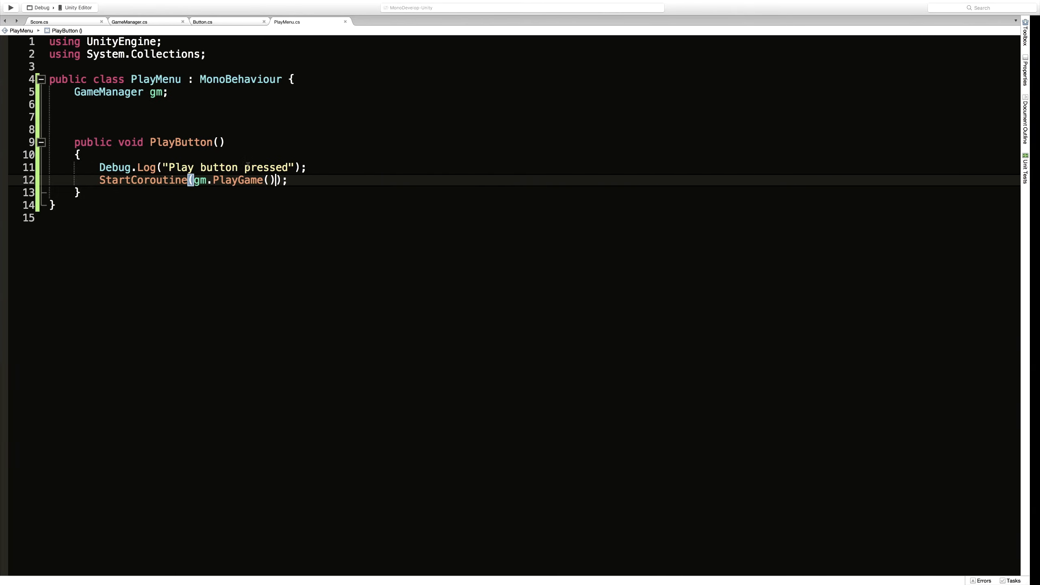
Make gm public, assign Game Manager to Play Menu's Gm field, and start play mode
click(85, 92)
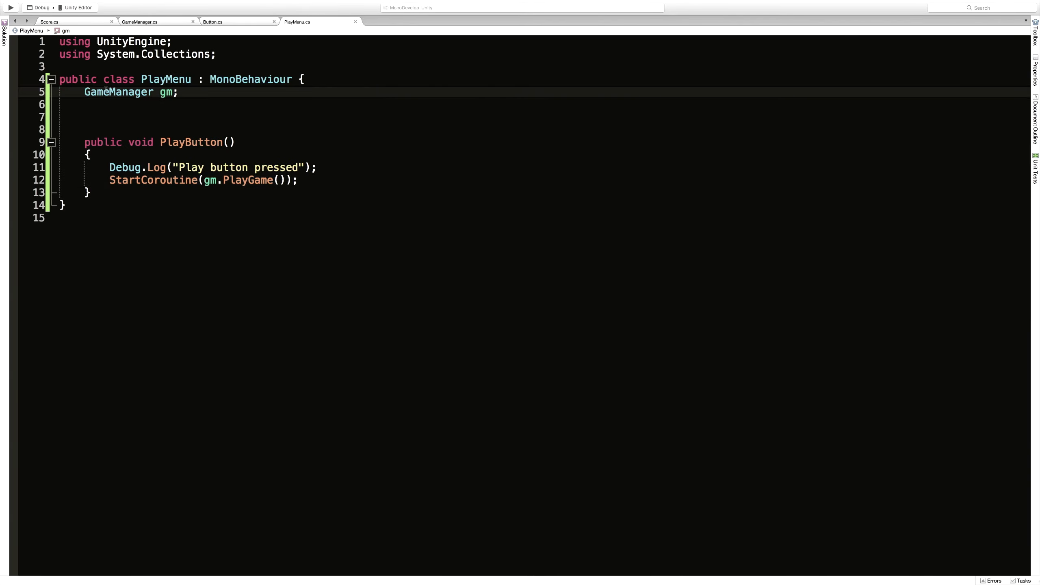
text(public)
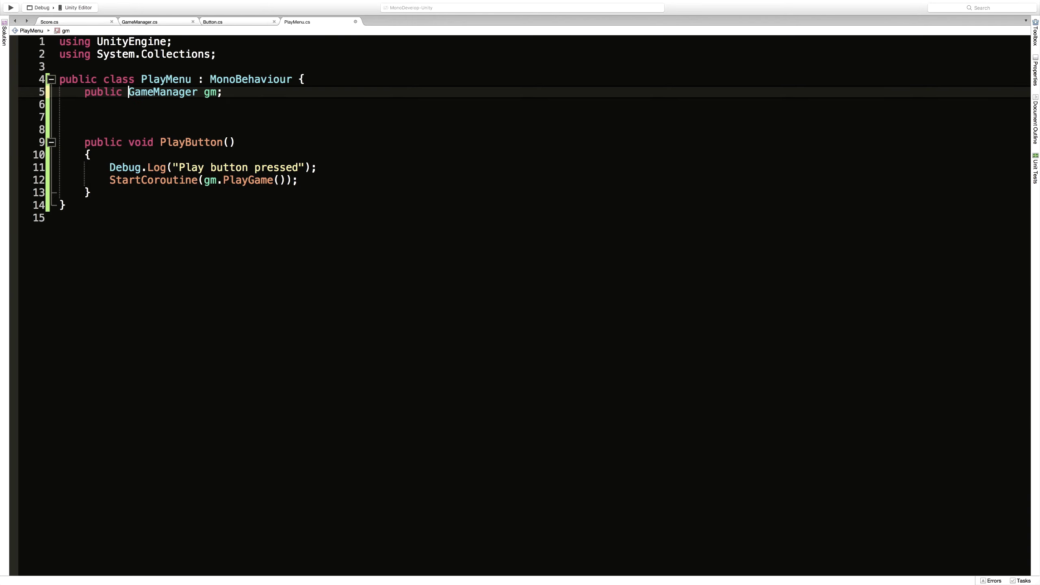
key(super+Tab)
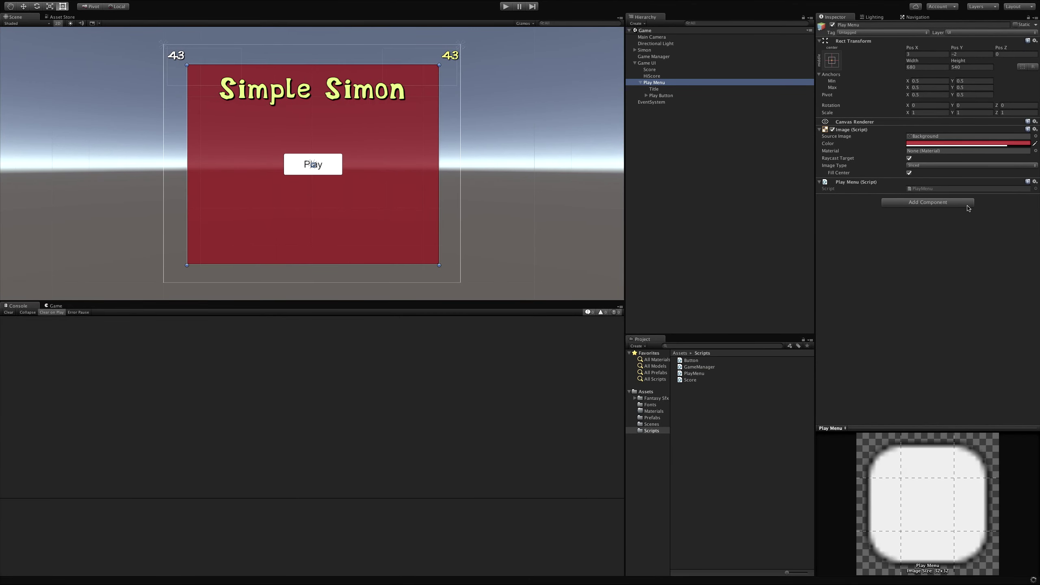
drag(661, 57, 948, 198)
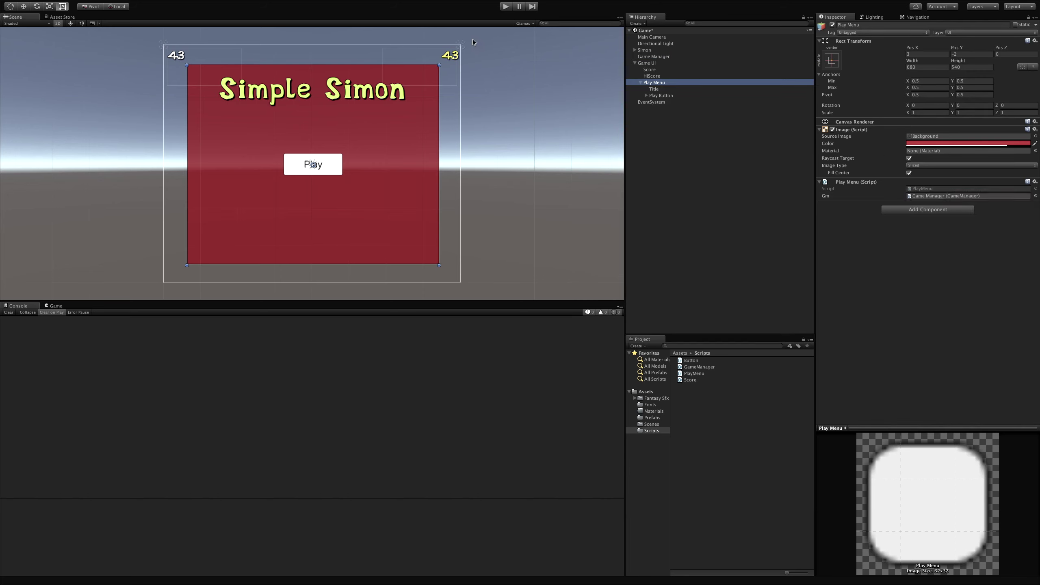
click(506, 7)
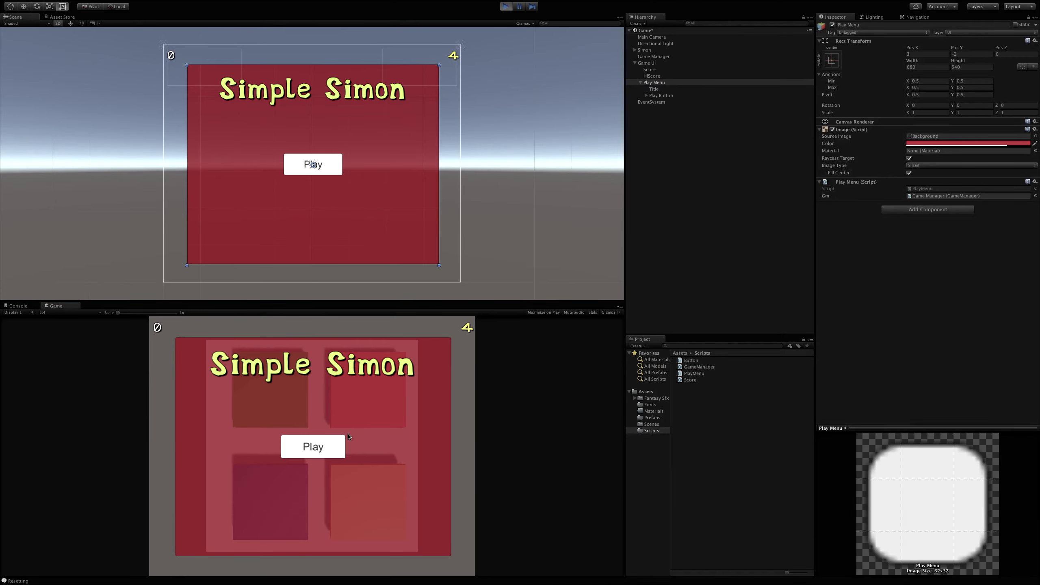
Press the in-game Play button, stop play mode, and disable Play Menu's red background image
click(317, 451)
click(506, 6)
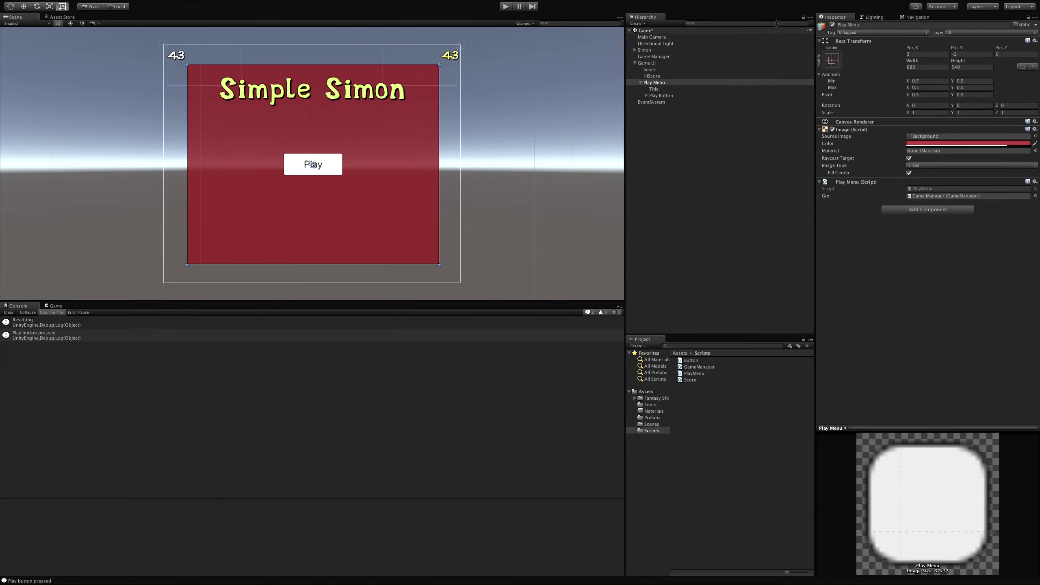
click(832, 130)
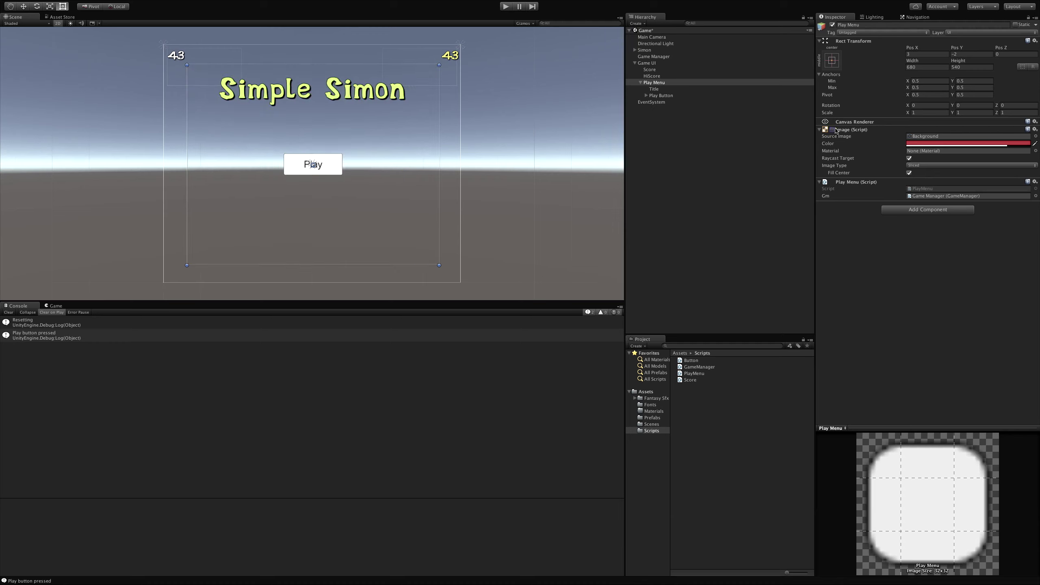
click(833, 129)
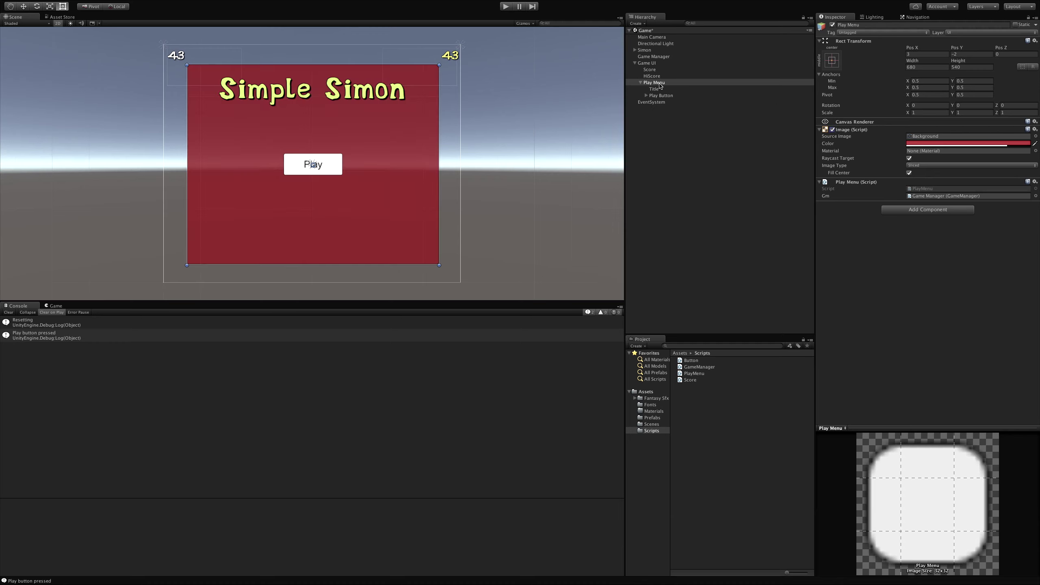
click(833, 25)
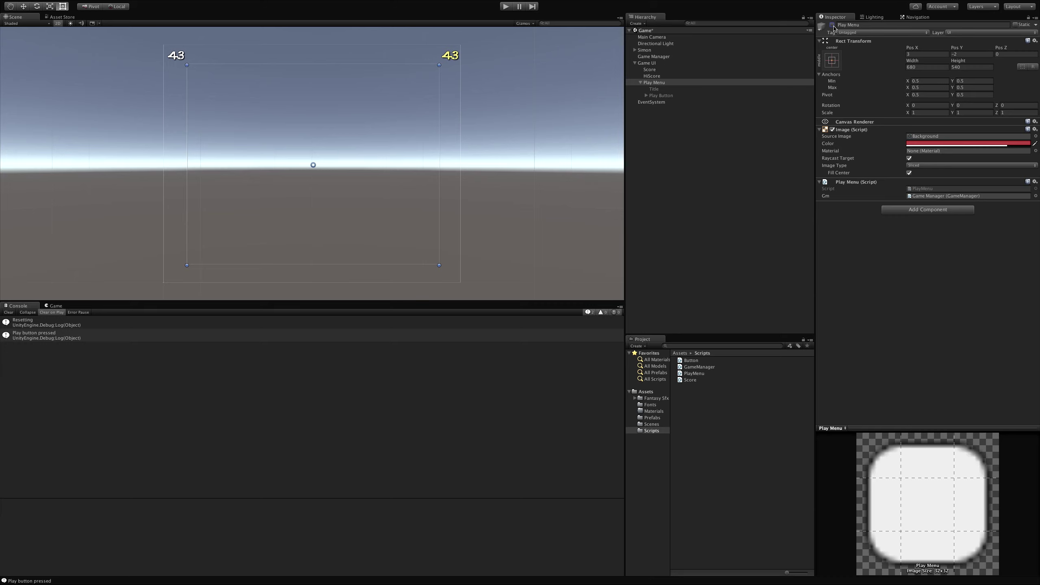
click(833, 26)
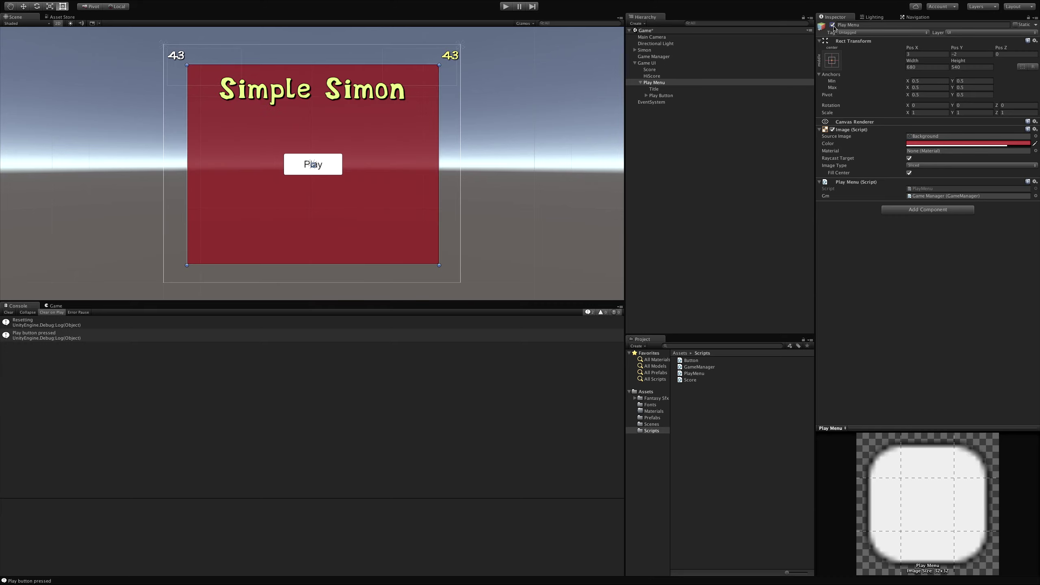